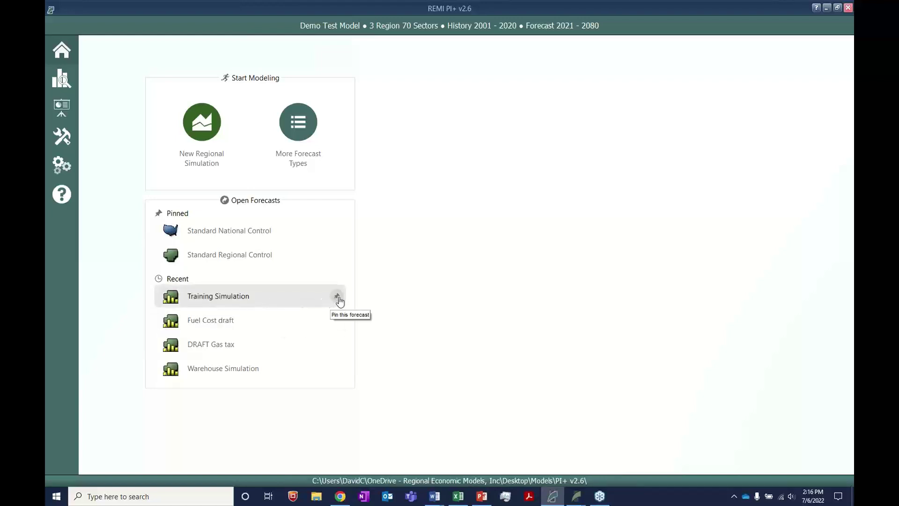
- Pin the Training Simulation forecast on the home page, then open its results and close them again
click(338, 297)
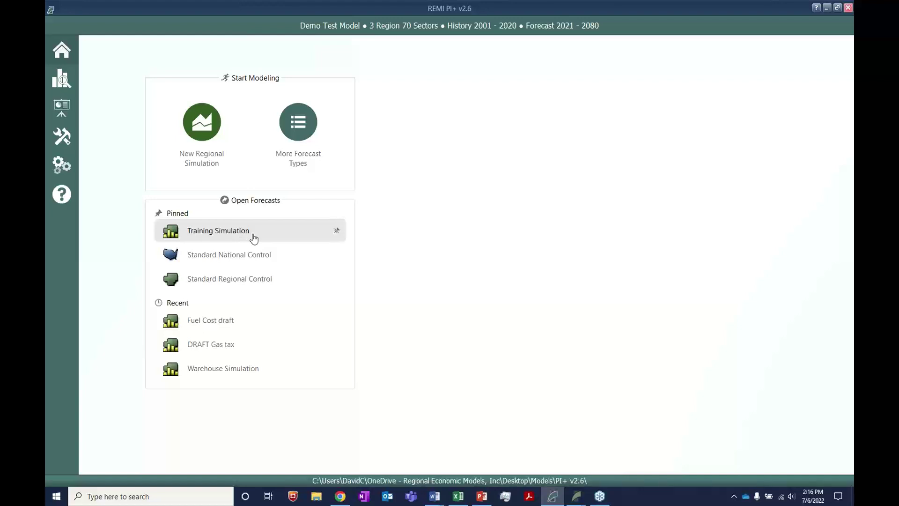
click(241, 239)
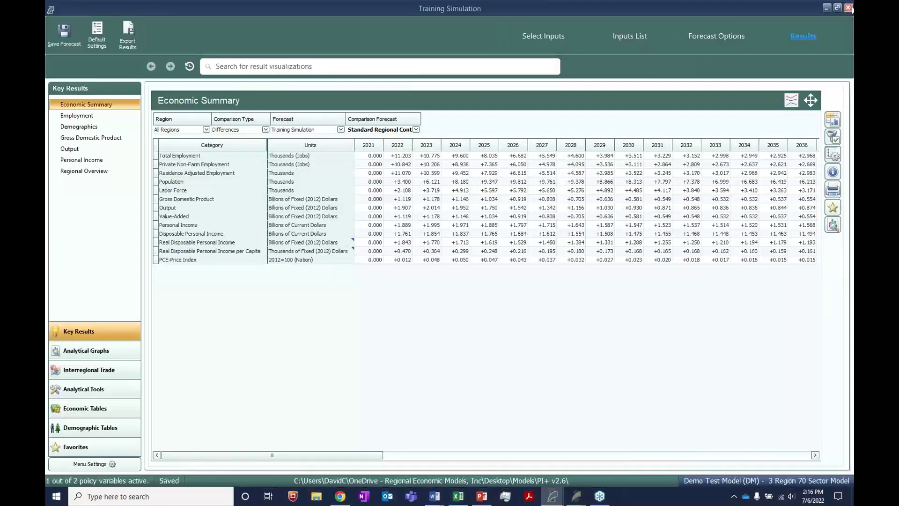
click(847, 8)
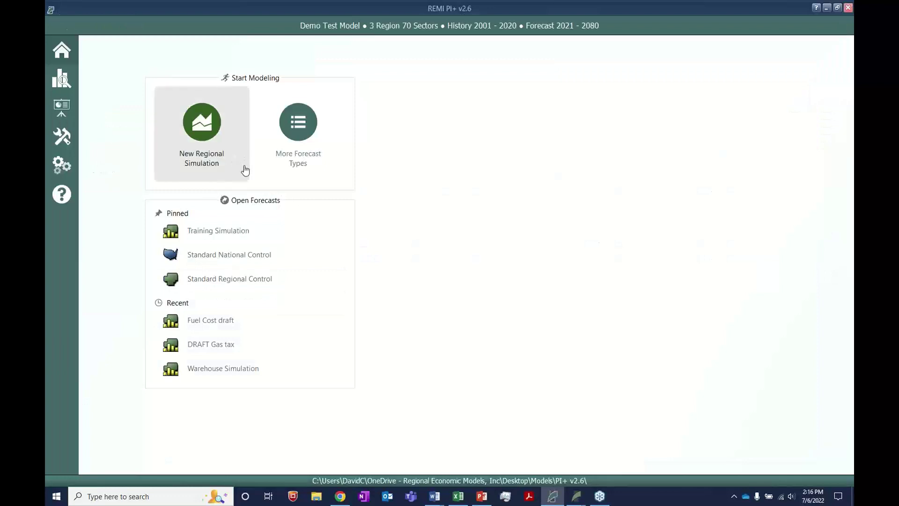
click(325, 161)
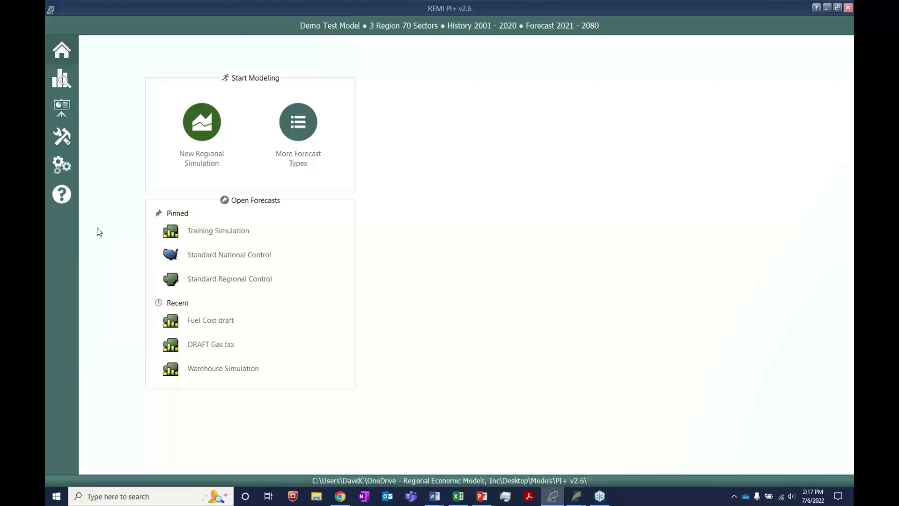
- Review the help resources, the model data and parameter options, and the tools, preferences and customization options
click(62, 197)
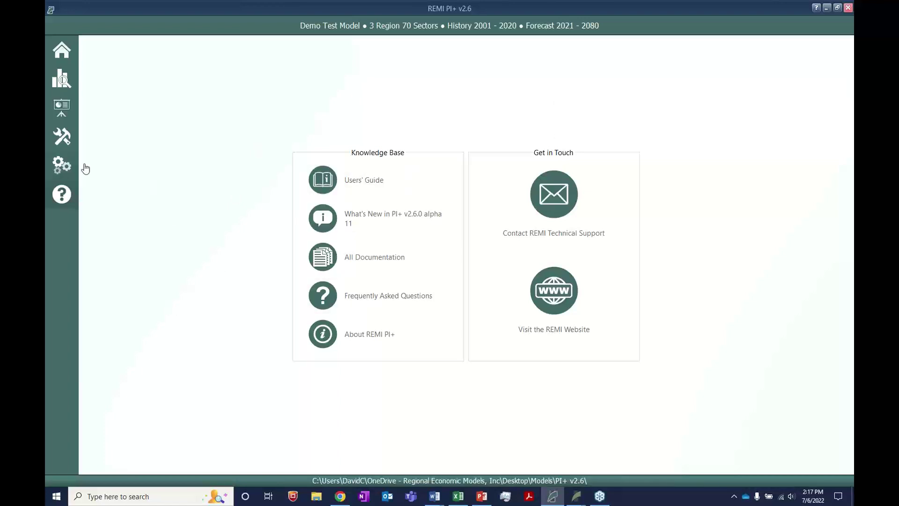
click(62, 168)
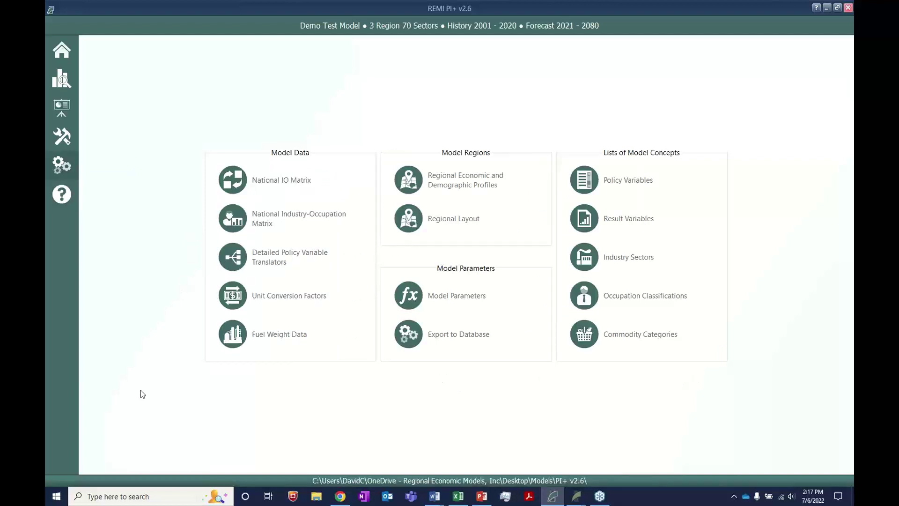
click(66, 142)
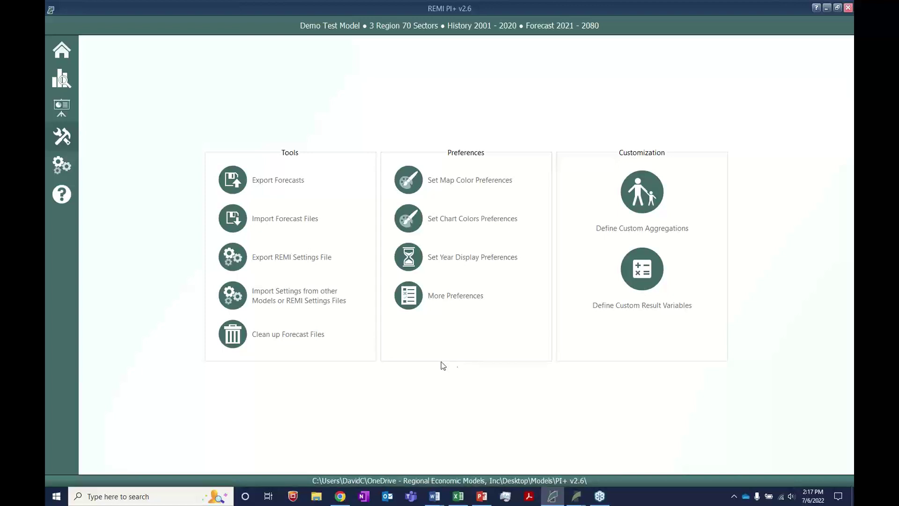
- View the Regional Economic and Demographic Profiles for Suburban Counties and Rural Counties, then return to the model data overview
click(68, 167)
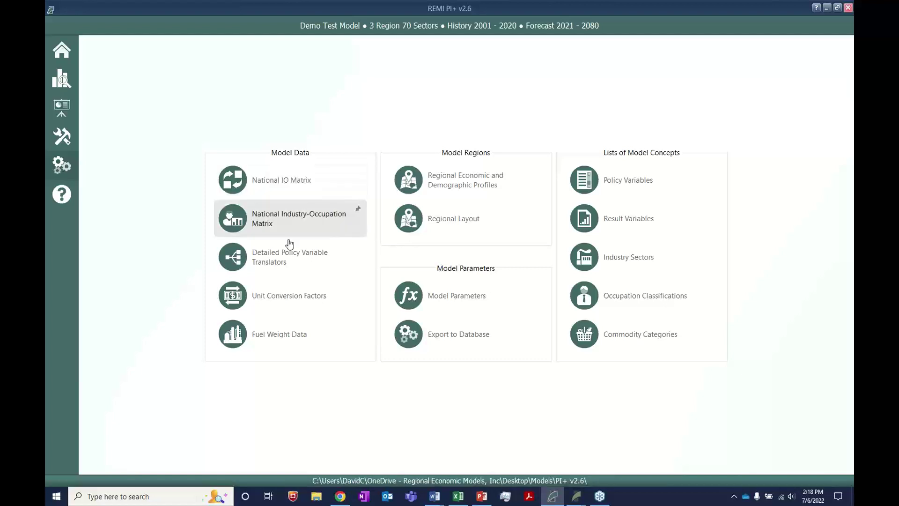
click(467, 229)
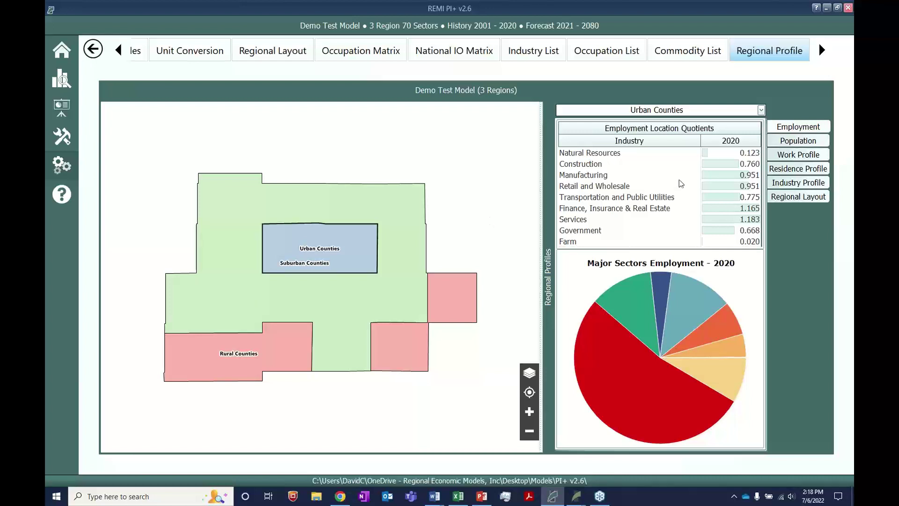
click(761, 110)
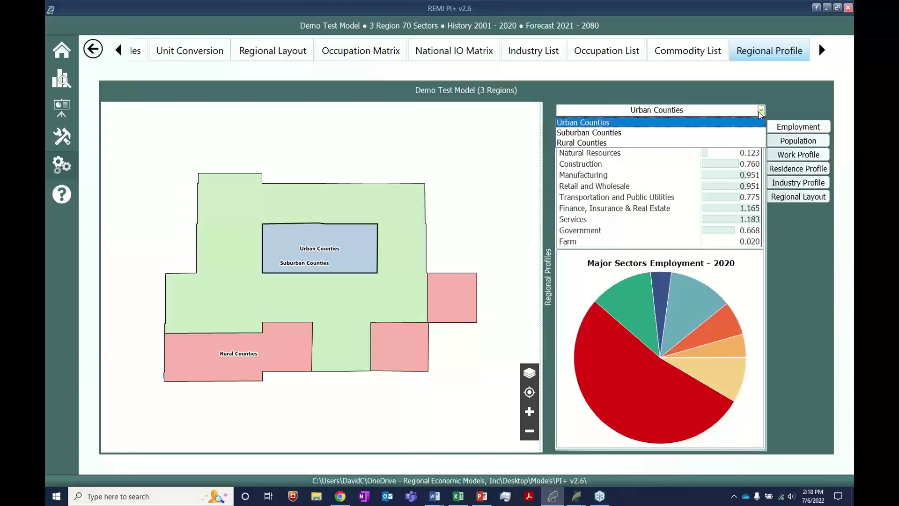
click(753, 132)
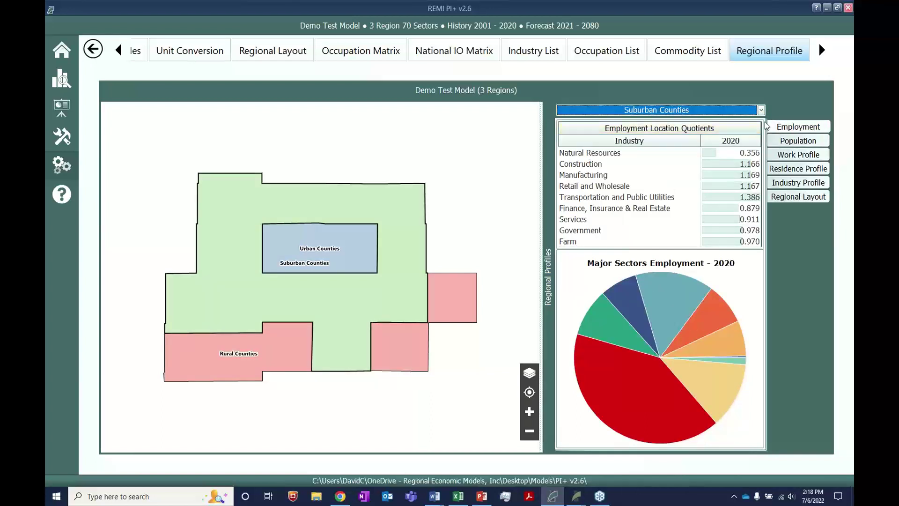
mouse_move(614, 377)
click(760, 110)
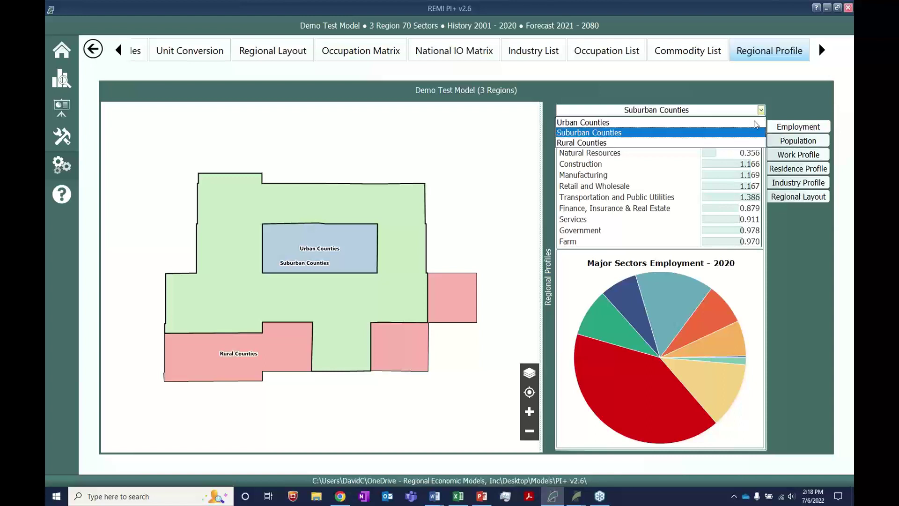
click(736, 143)
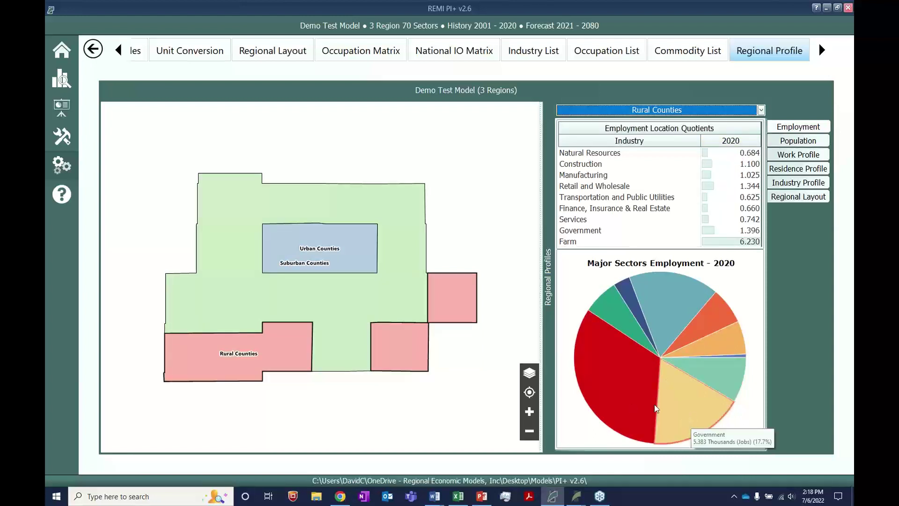
click(93, 49)
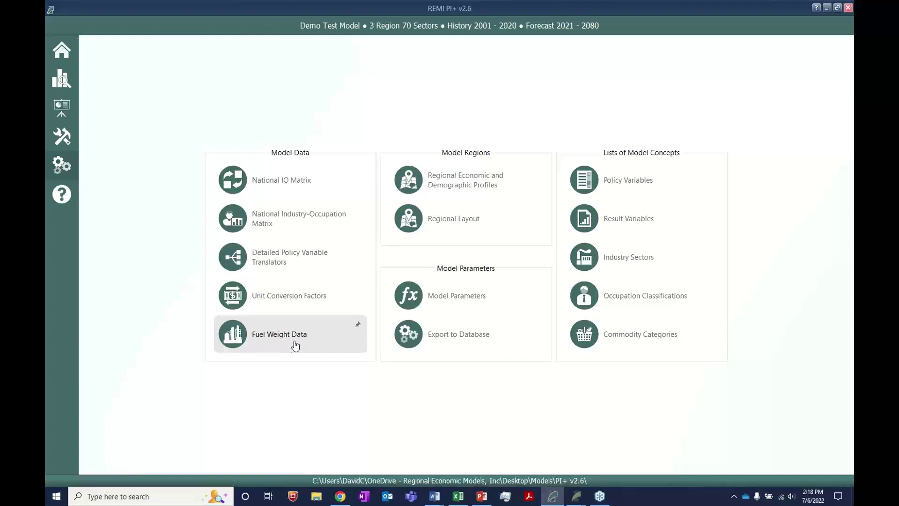
- Pin Fuel Weight Data as a shortcut and look through its fuel weights by sector for Urban Counties
click(358, 327)
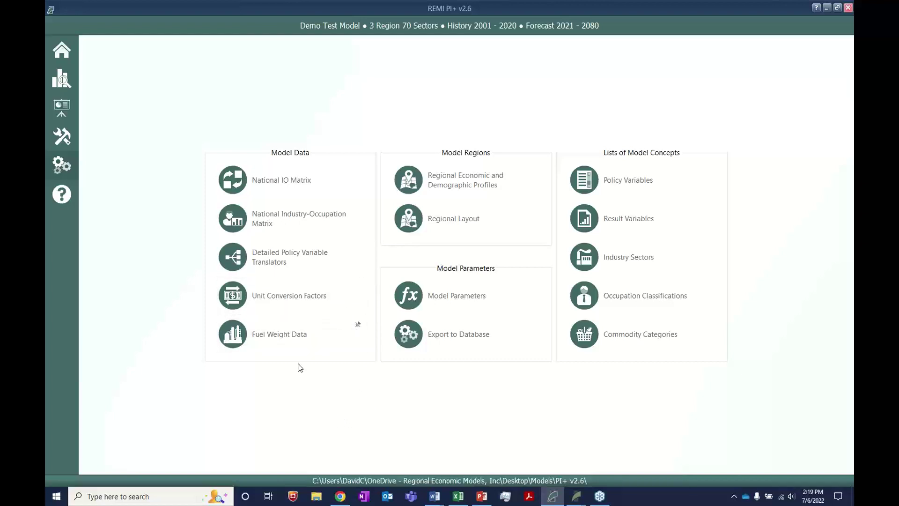
click(292, 337)
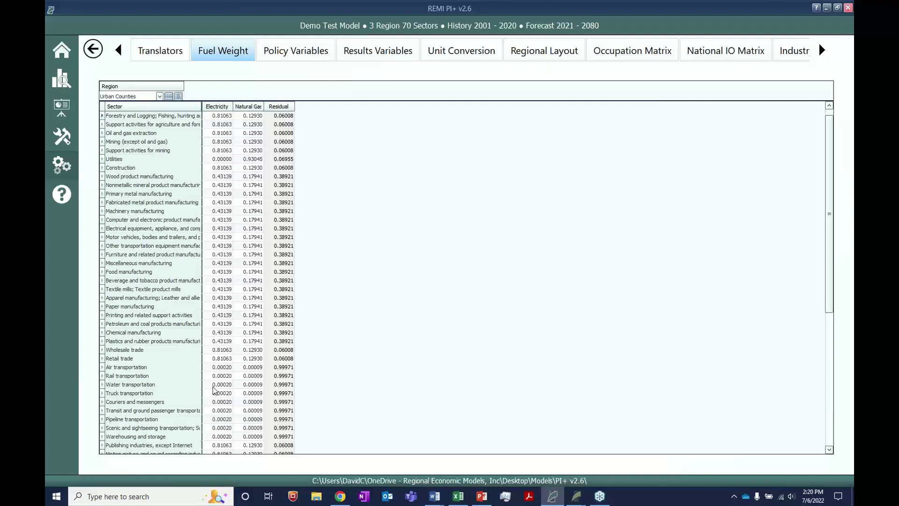
scroll(215, 389, down, 6)
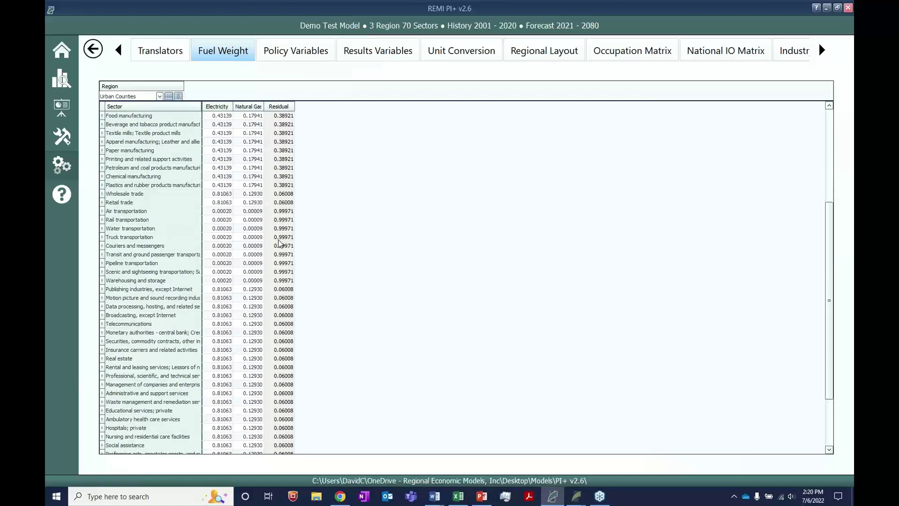
scroll(262, 289, down, 3)
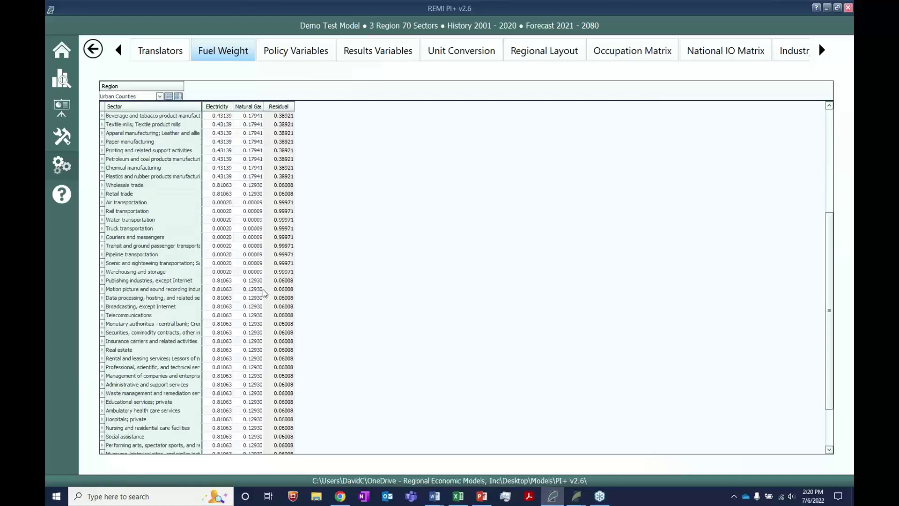
scroll(261, 295, up, 9)
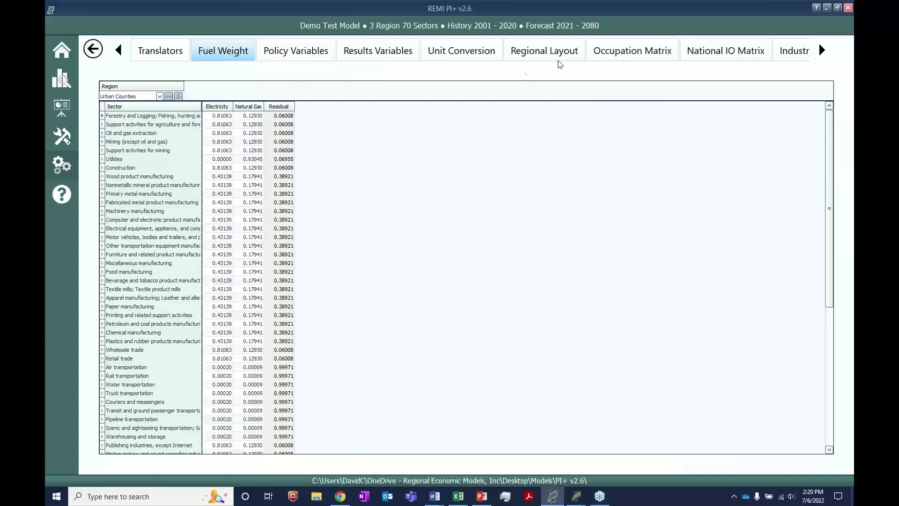
- Examine the Occupation Matrix for 2021 and return to the model data overview
click(631, 53)
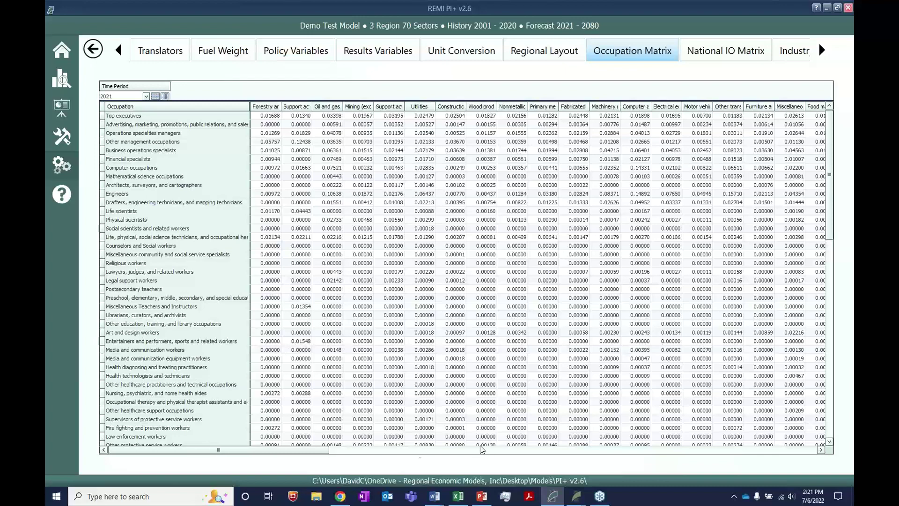
mouse_move(305, 449)
mouse_down()
mouse_move(383, 464)
mouse_move(296, 458)
mouse_up()
click(93, 48)
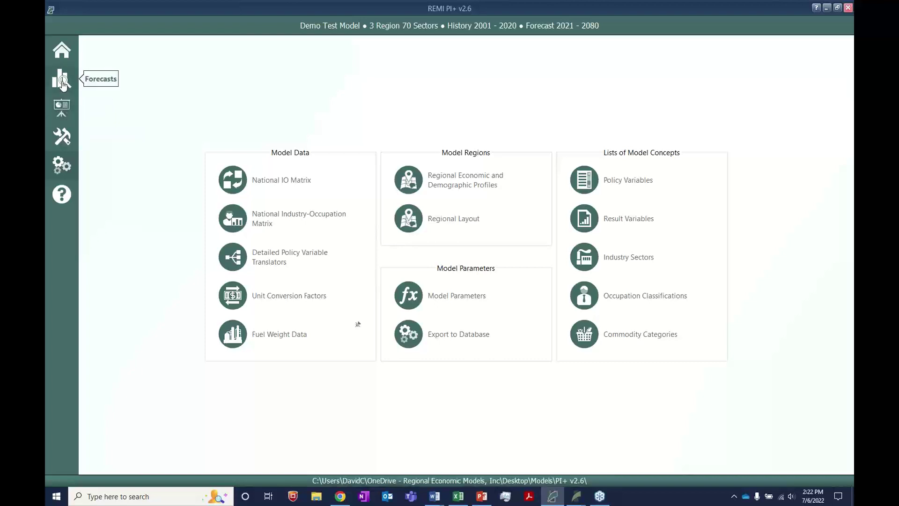
- Look over the list of forecasts and check the pinned shortcuts on the home page
click(63, 84)
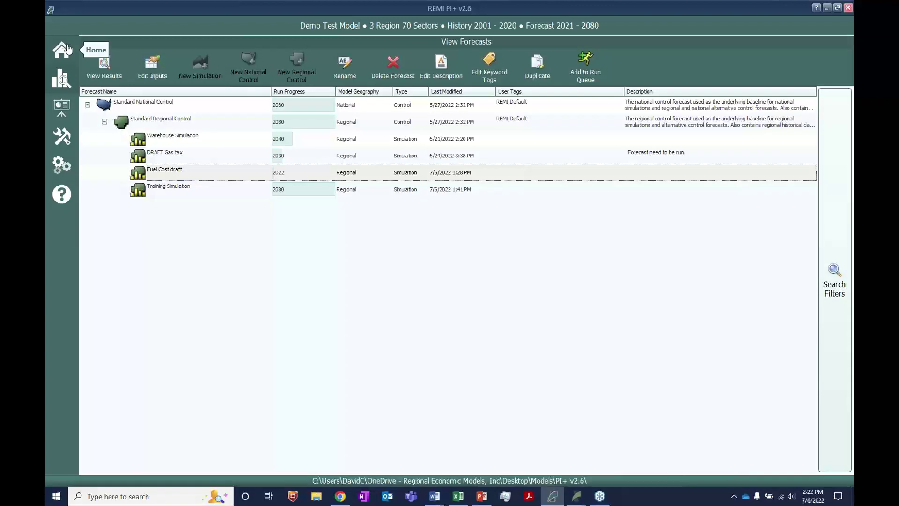
click(65, 49)
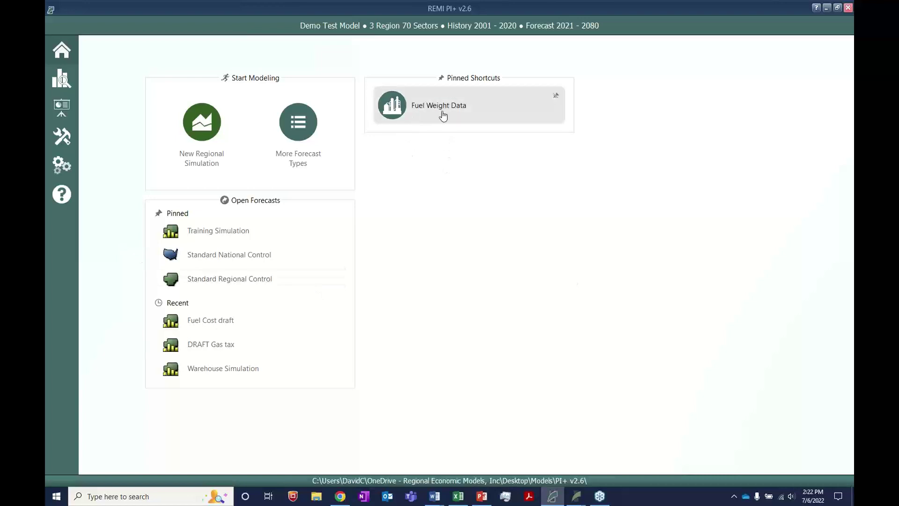
click(64, 167)
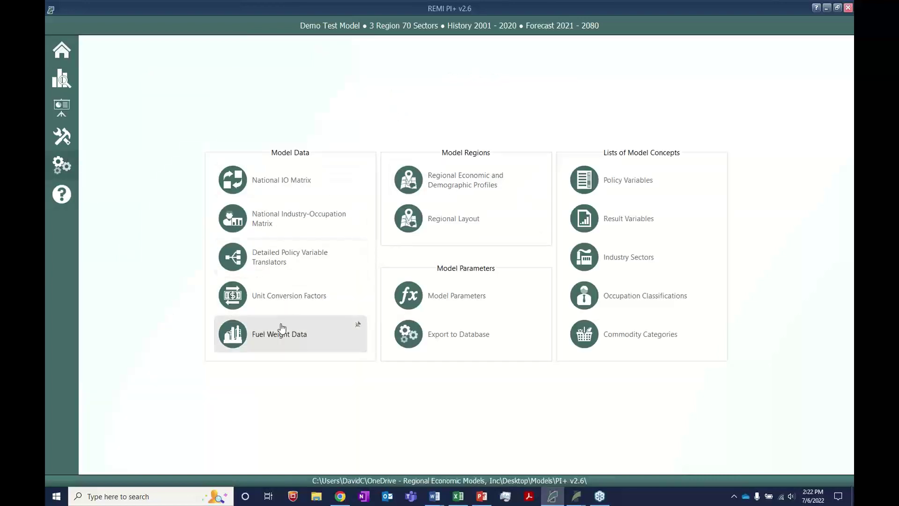
click(61, 50)
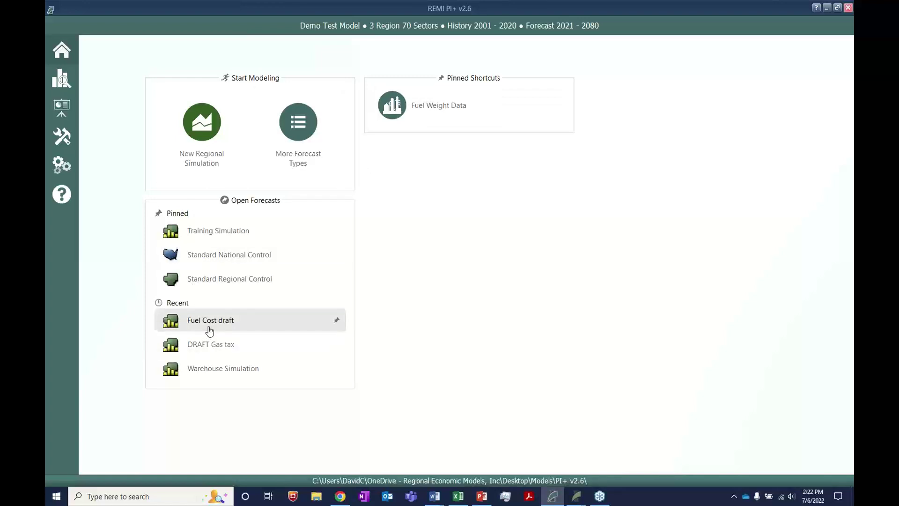
- Open the Training Simulation's input selection and remove the "Other income maintenance benefits" and "Personal Income" entries from the recent searches
click(205, 230)
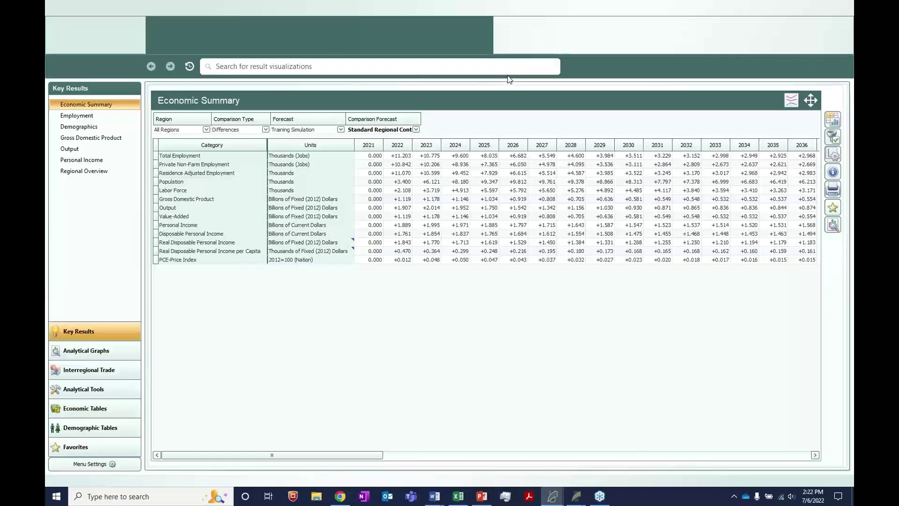
click(536, 36)
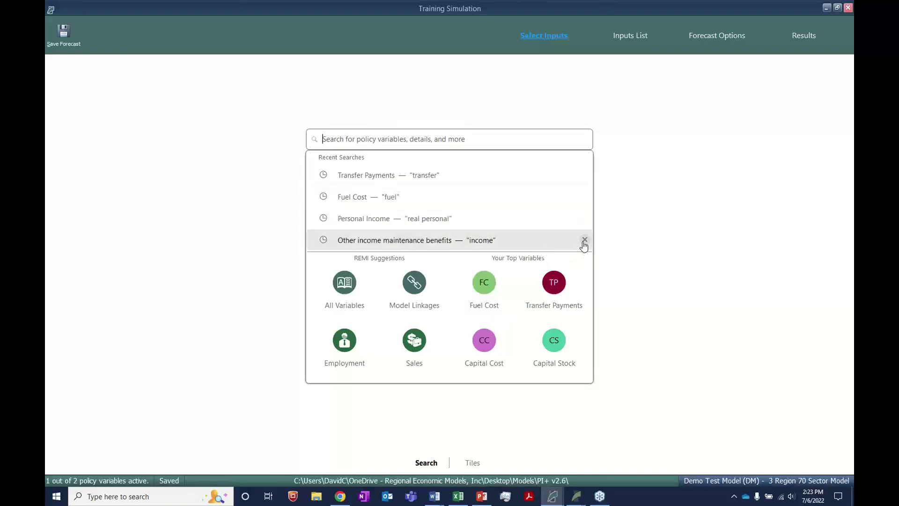
click(584, 241)
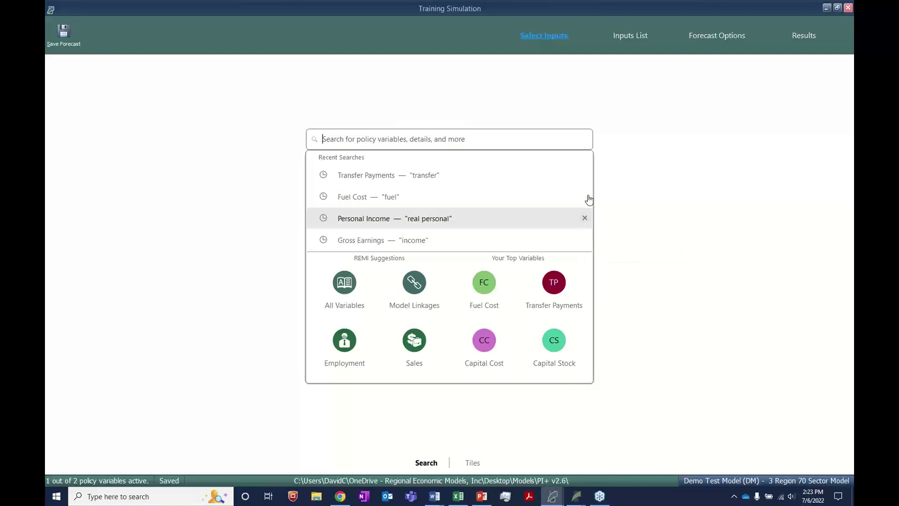
click(584, 218)
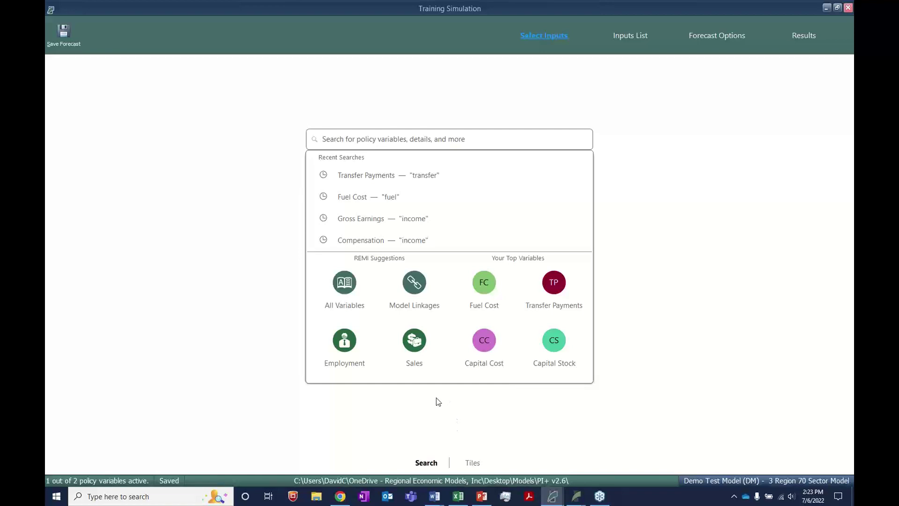
- Switch the input selection to the tile view and browse the Industries, Topics and Scenarios categories
click(473, 463)
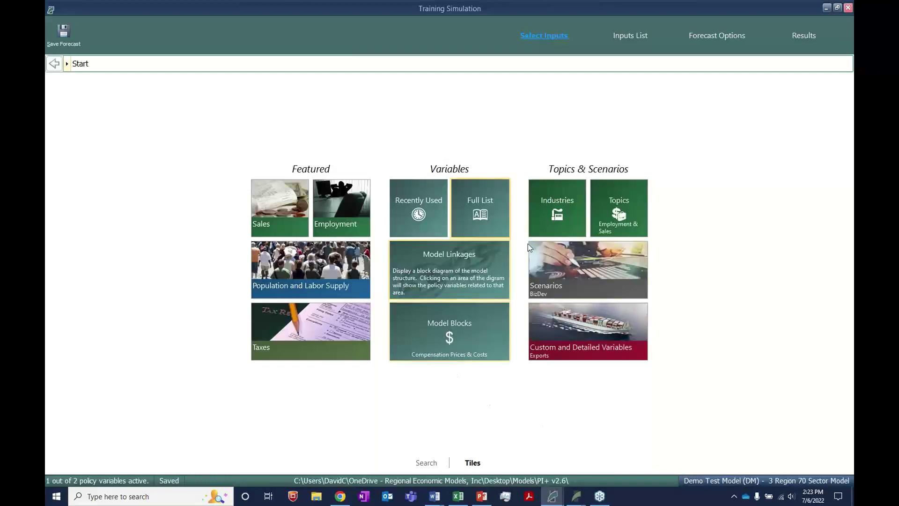
click(564, 210)
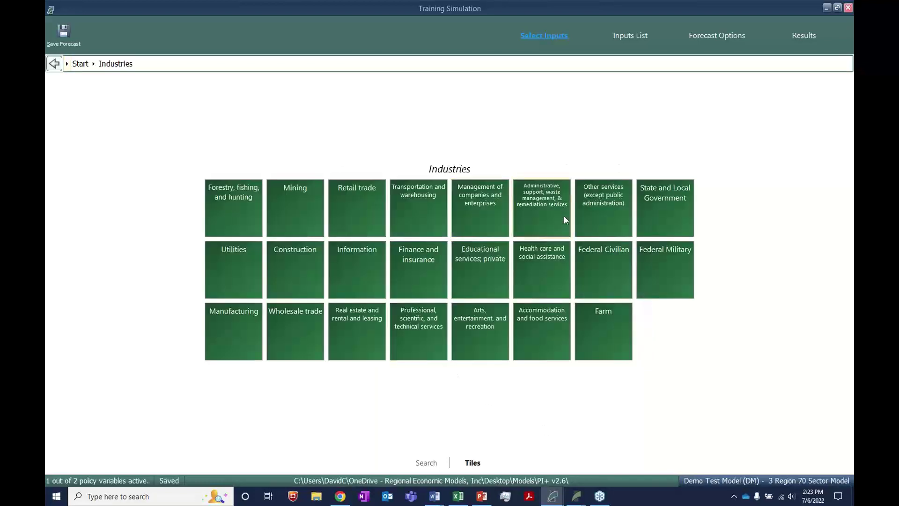
click(56, 65)
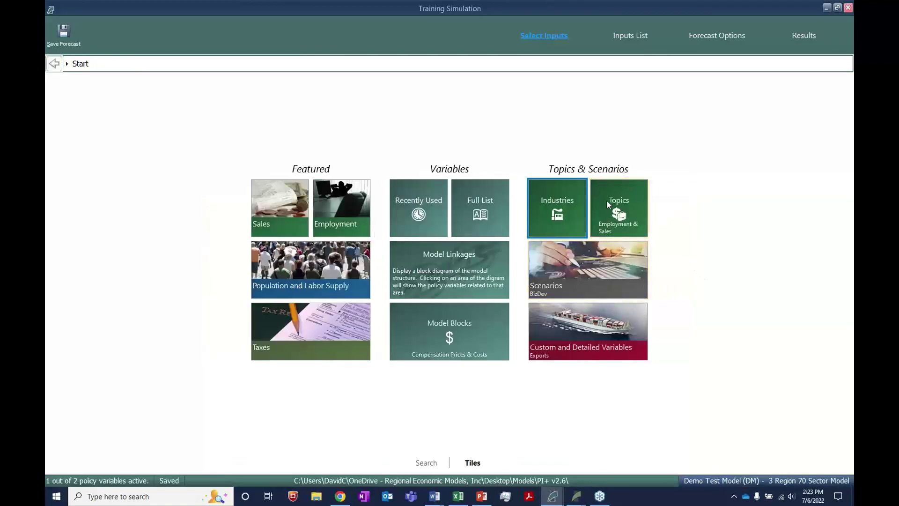
click(606, 201)
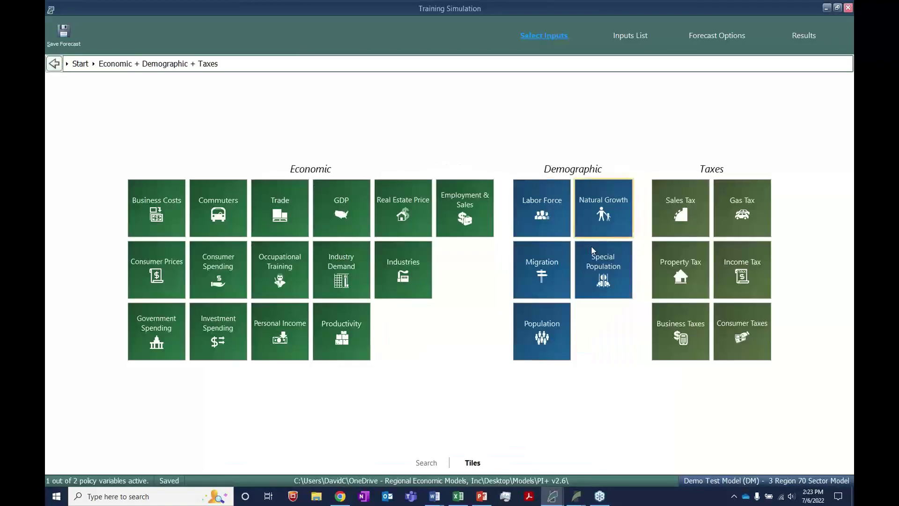
click(55, 64)
click(576, 283)
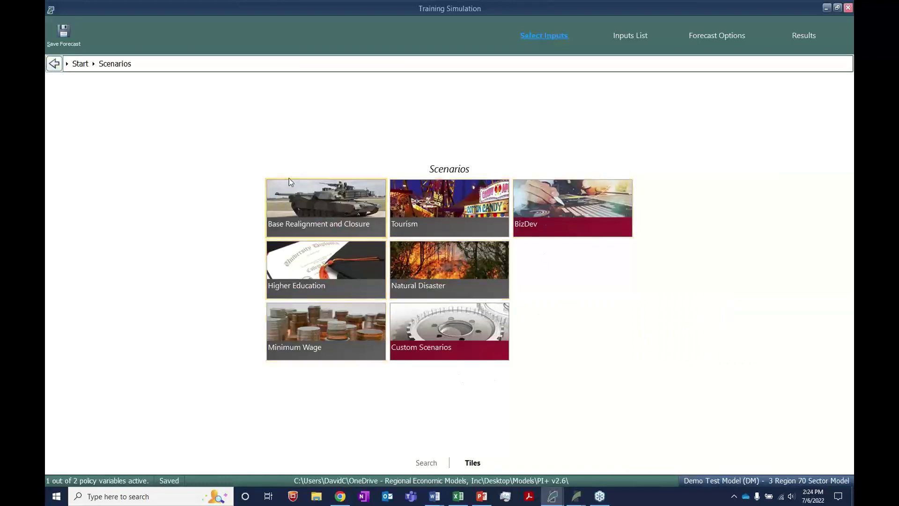
click(55, 64)
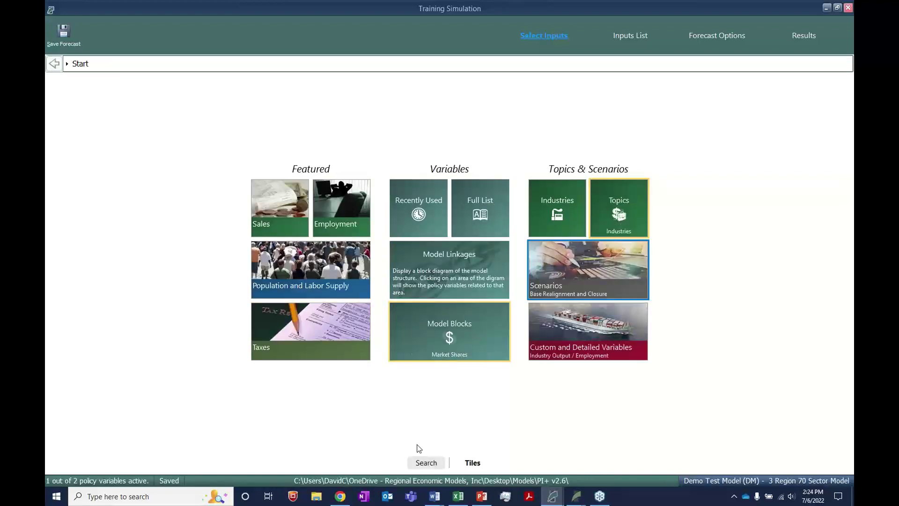
- Open Model Linkages from the tile view and look through the policy variable search results for "income"
click(482, 261)
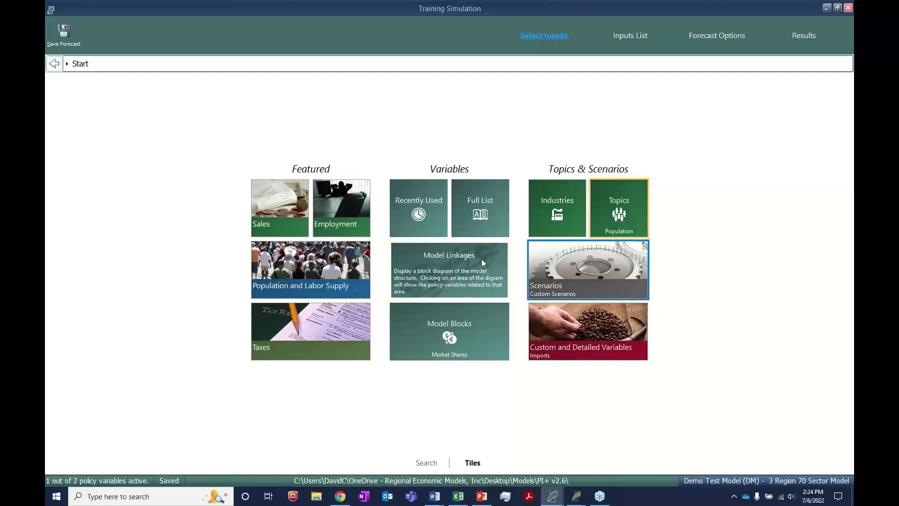
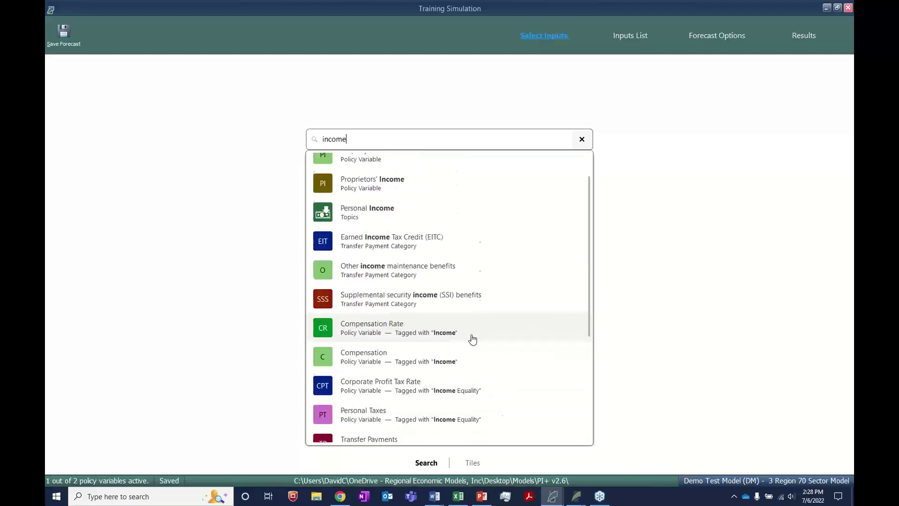
scroll(526, 260, down, 5)
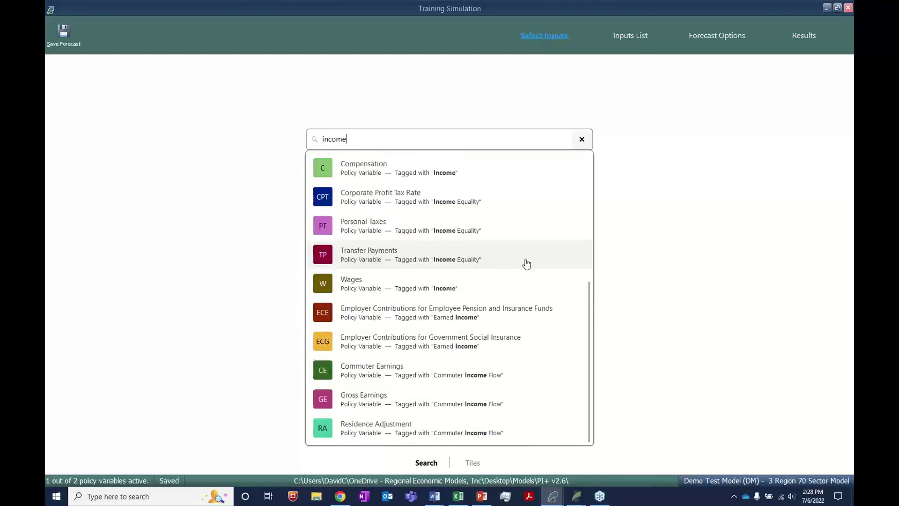
scroll(540, 267, up, 5)
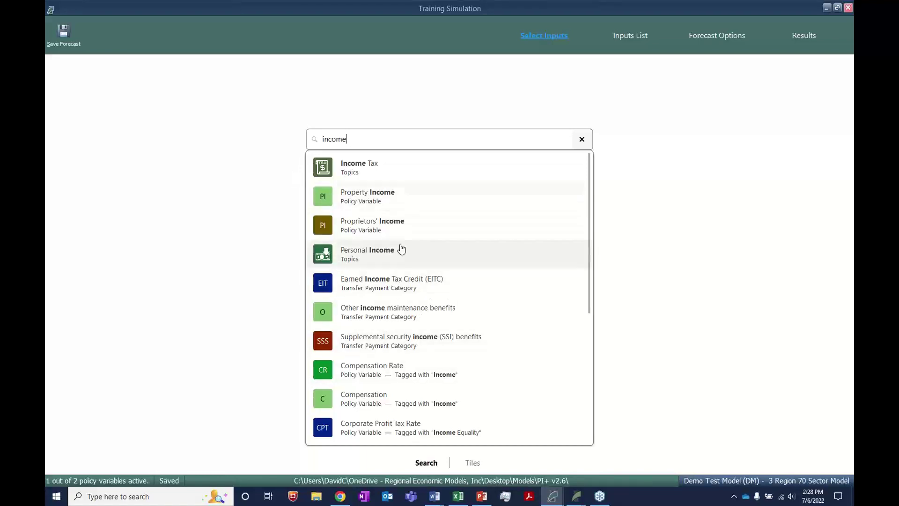
- Search with the misspelled term "incomr", look through the matches, clear the search and return to the tile view
key(BackSpace)
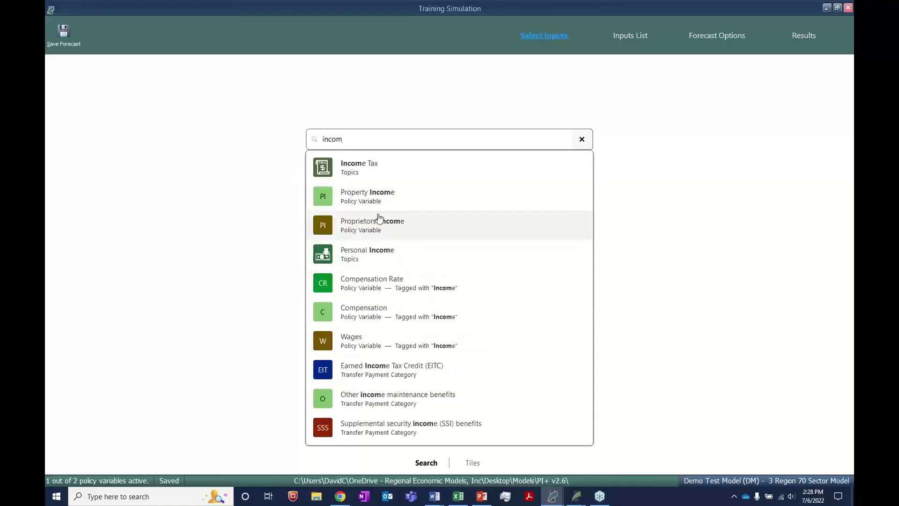
text(r)
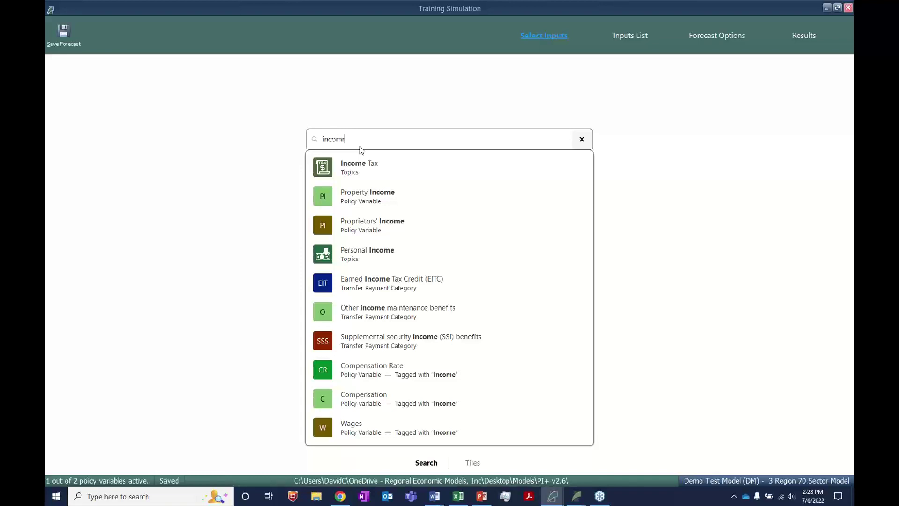
scroll(446, 339, down, 5)
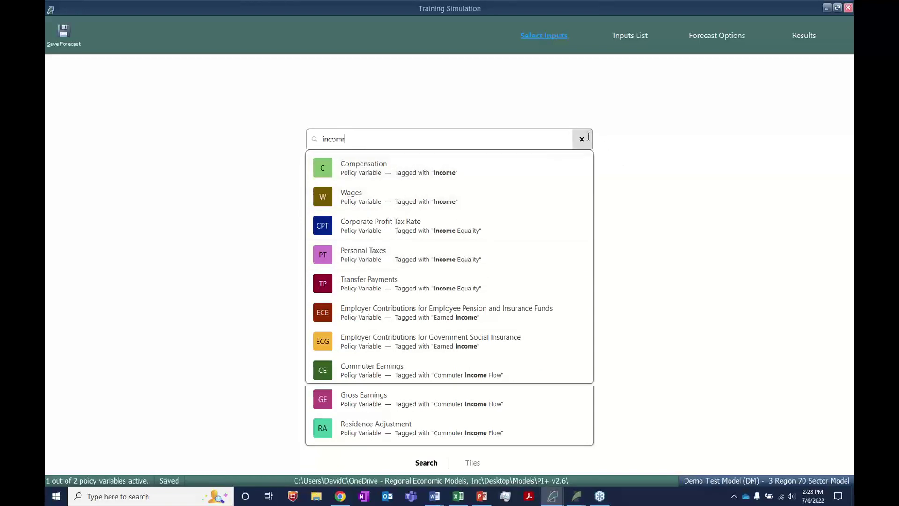
click(581, 139)
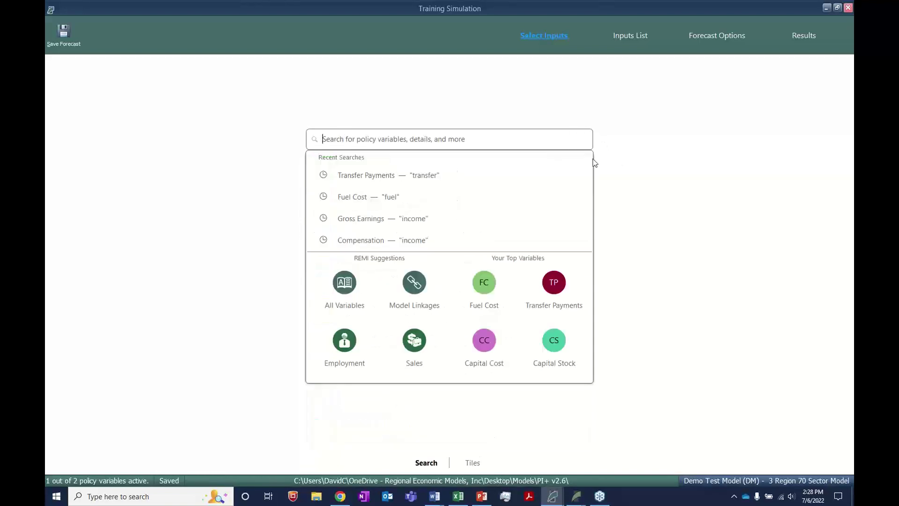
click(472, 462)
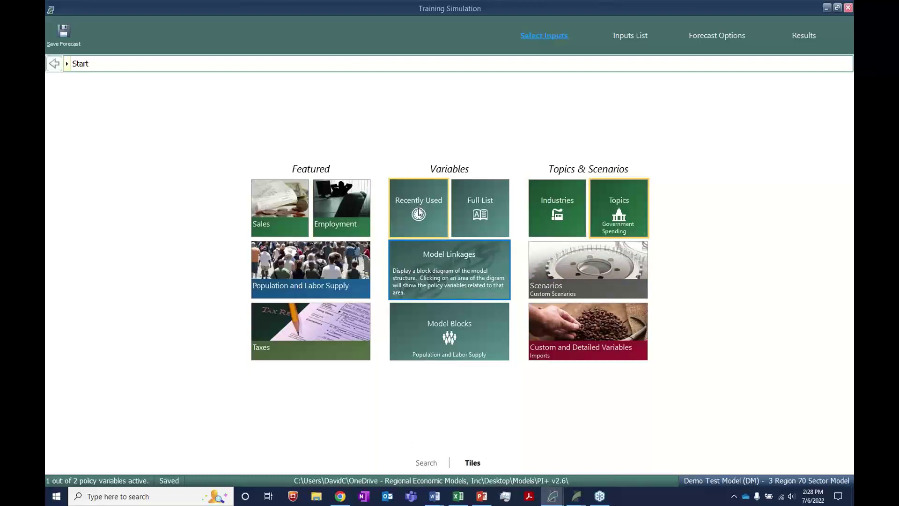
- Open the list of policy variable inputs, expand the New Transfer Payments group and review its detail, region, units and yearly values
click(632, 40)
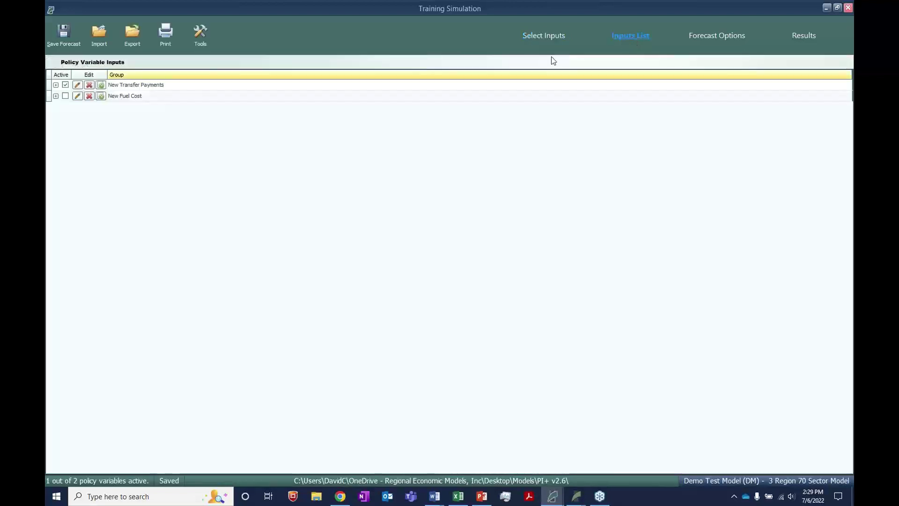
click(57, 85)
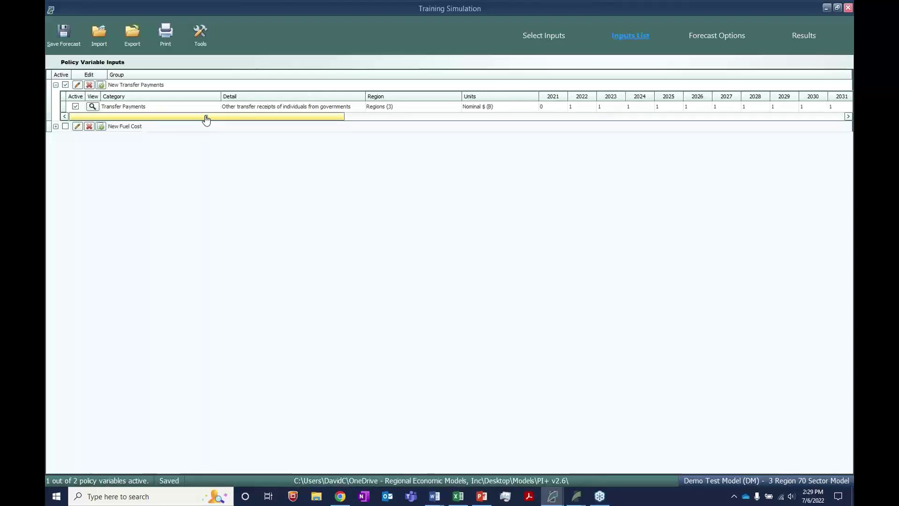
drag(204, 118, 257, 124)
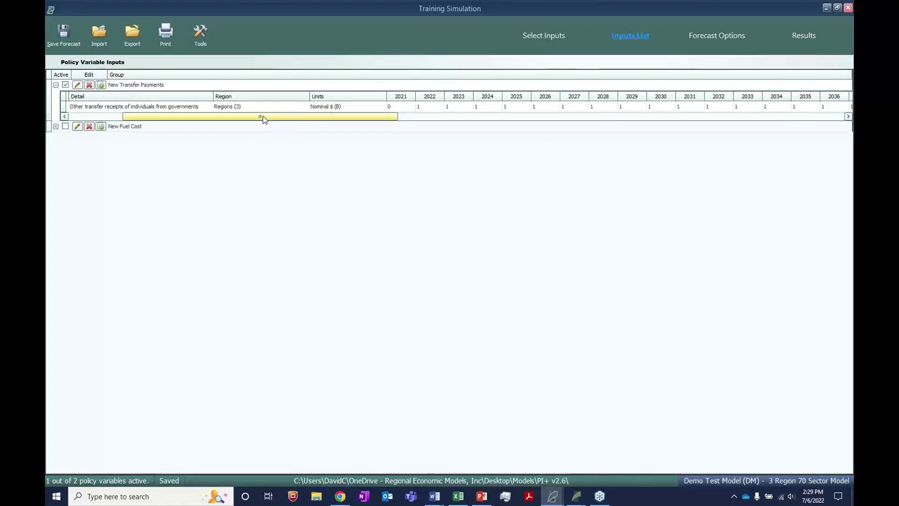
drag(263, 116, 333, 124)
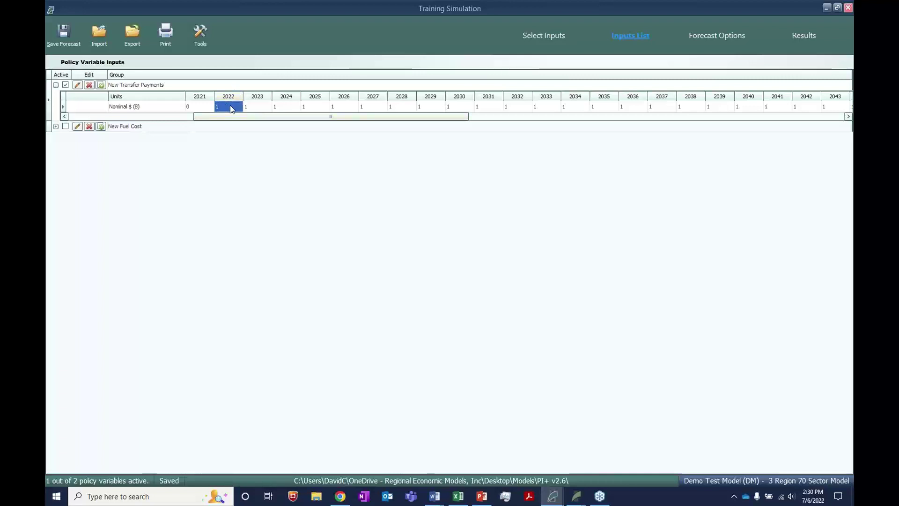
drag(229, 105, 287, 107)
drag(362, 117, 262, 106)
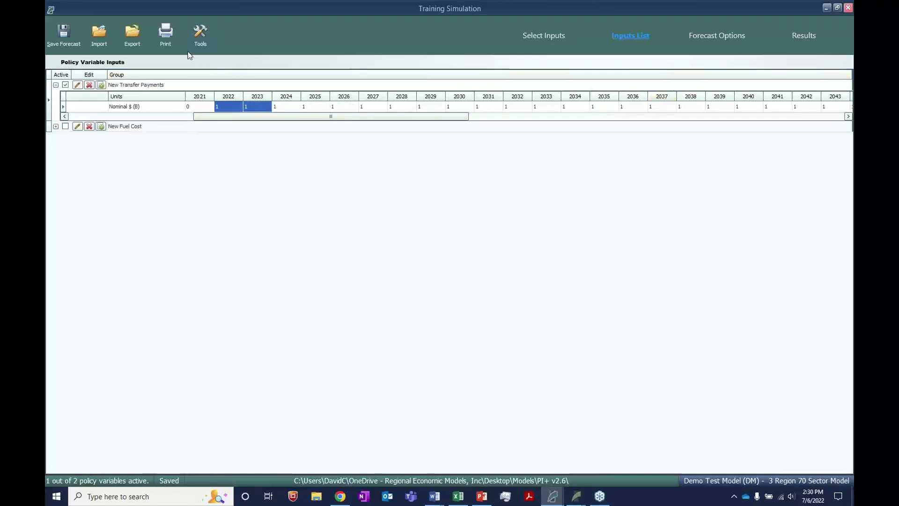
- Open New Transfer Payments for editing and bring up the row calculator's Adjust options for the 2022 to 2039 values
click(77, 86)
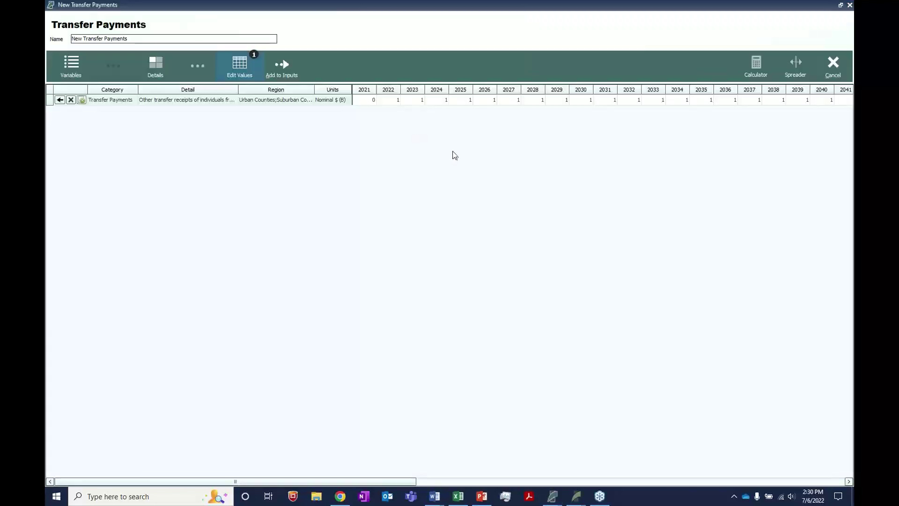
drag(396, 102, 658, 100)
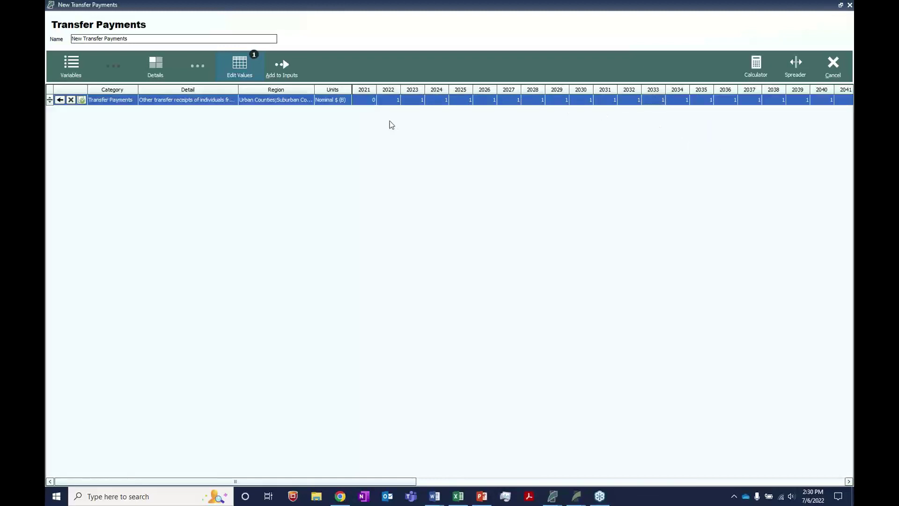
click(393, 100)
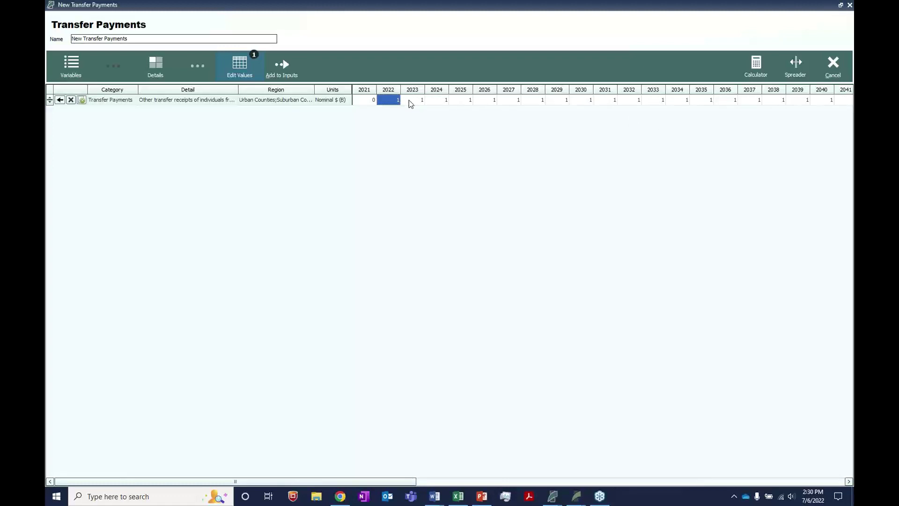
drag(410, 102, 800, 101)
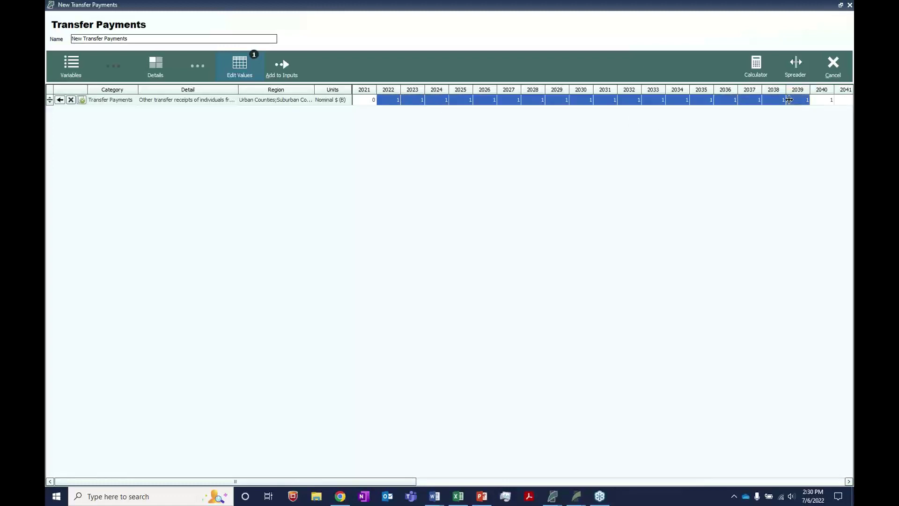
click(756, 71)
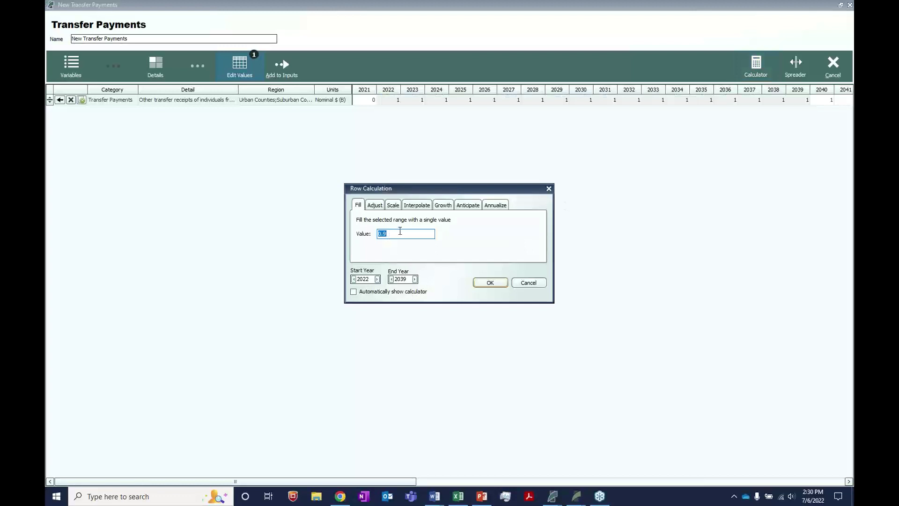
click(374, 206)
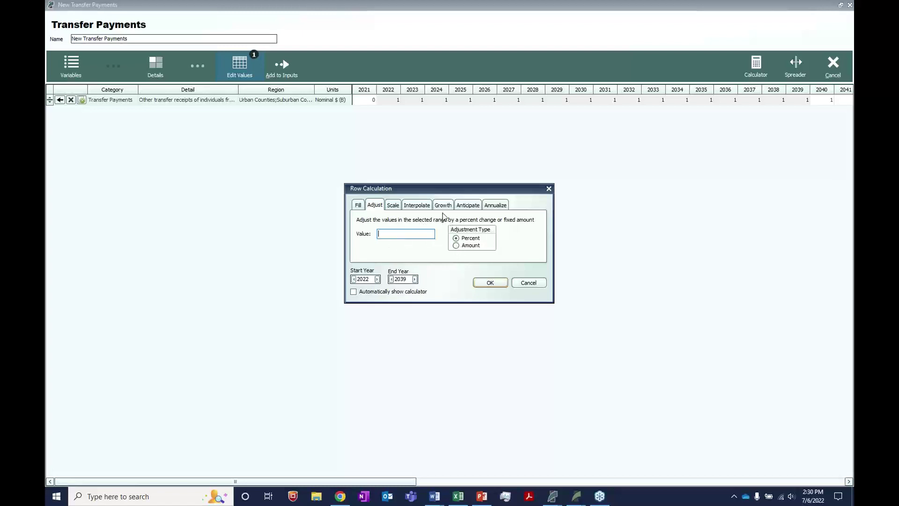
- Set up an exponential interpolation for 2022 to 2039 with a start value of 1 and an end value of 2
click(411, 208)
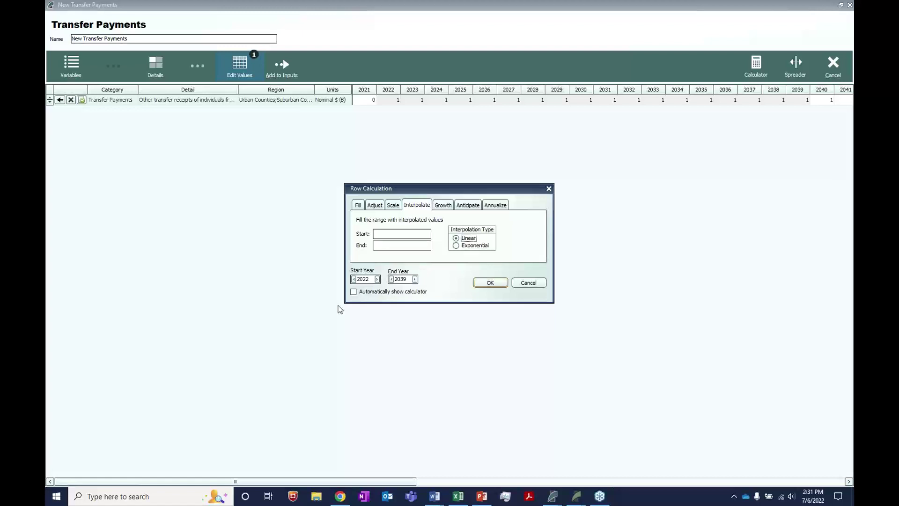
click(383, 233)
text(1)
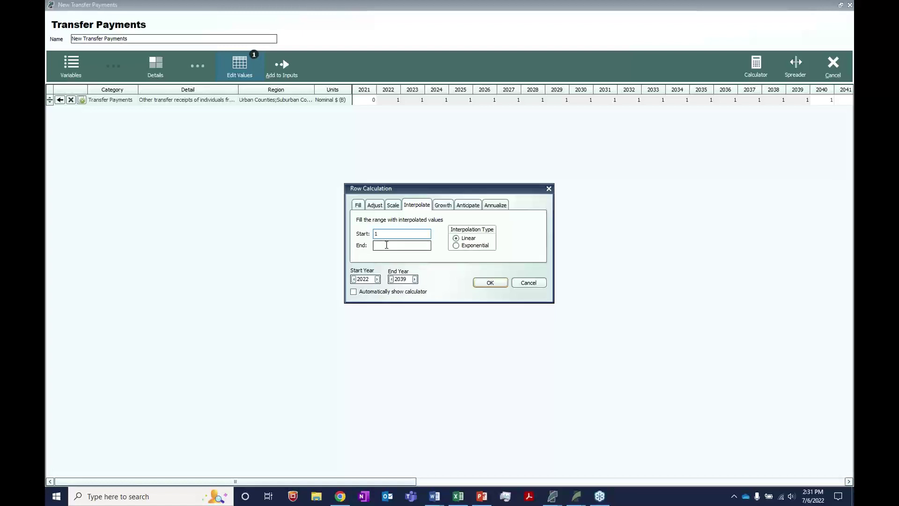
click(386, 245)
text(2)
click(456, 246)
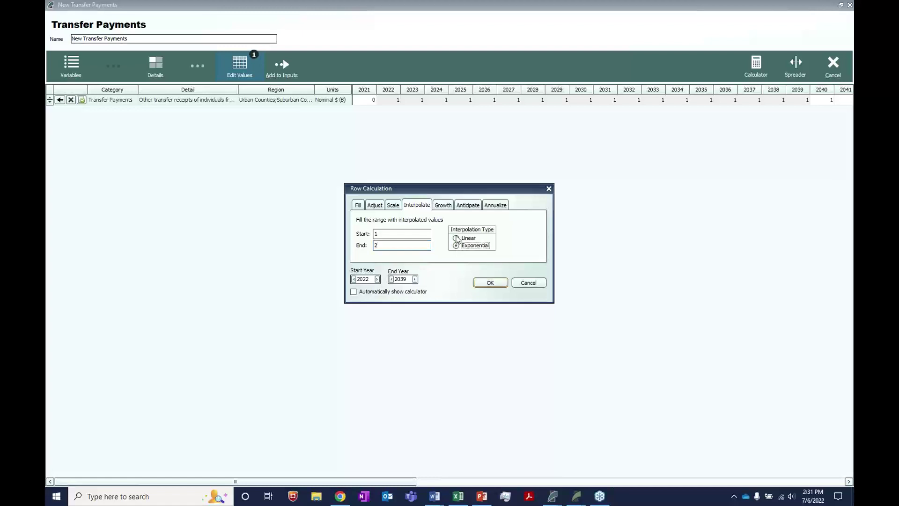
- Review the Growth and Anticipate calculation options, close the calculator without applying anything and select the 2022 value
click(442, 205)
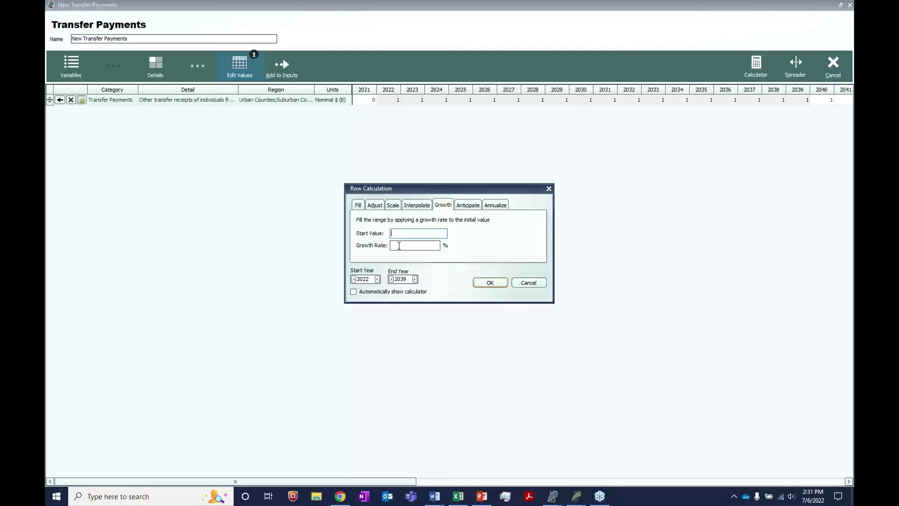
click(415, 248)
click(401, 233)
click(469, 207)
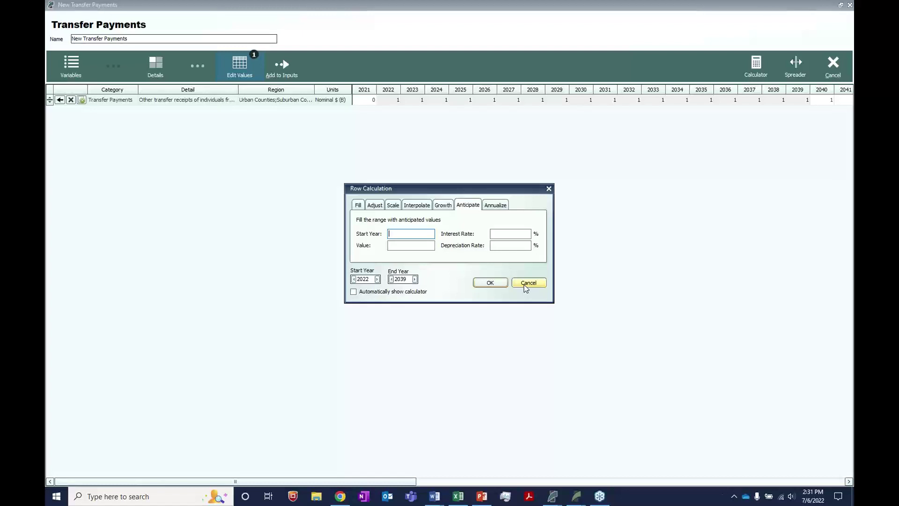
click(525, 284)
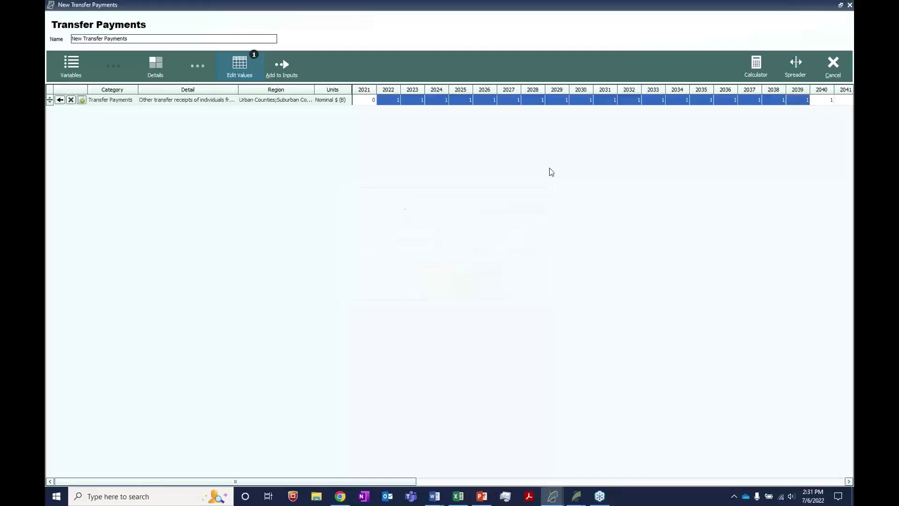
click(532, 99)
click(397, 100)
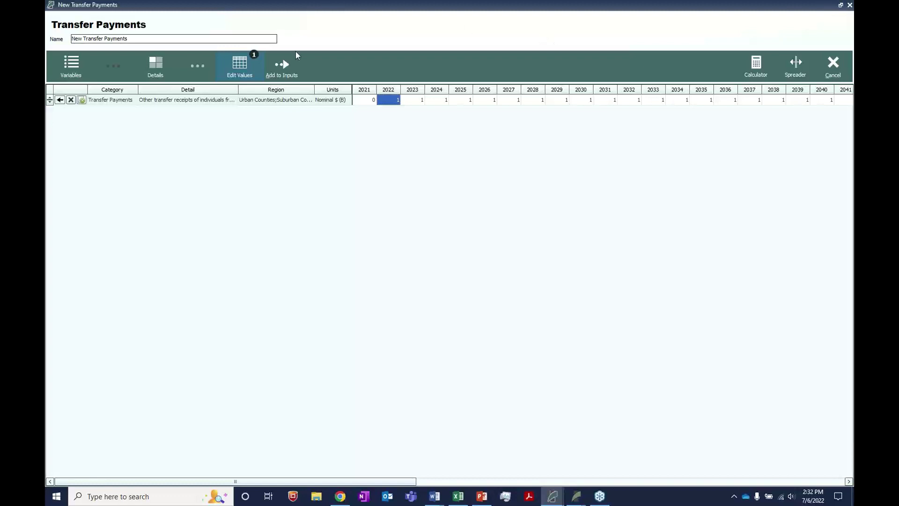
- Open the Transfer Payments details and choose "Other transfer receipts of individuals from governments" as the detail
click(155, 66)
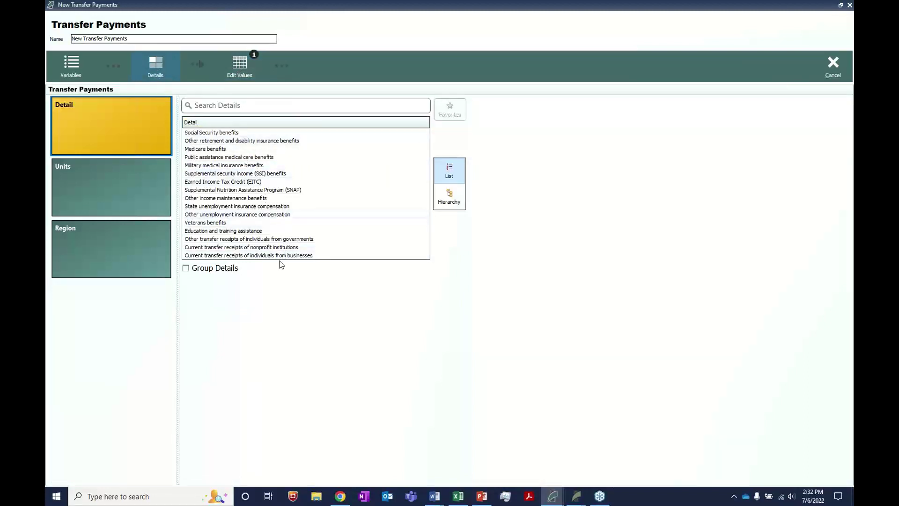
click(267, 240)
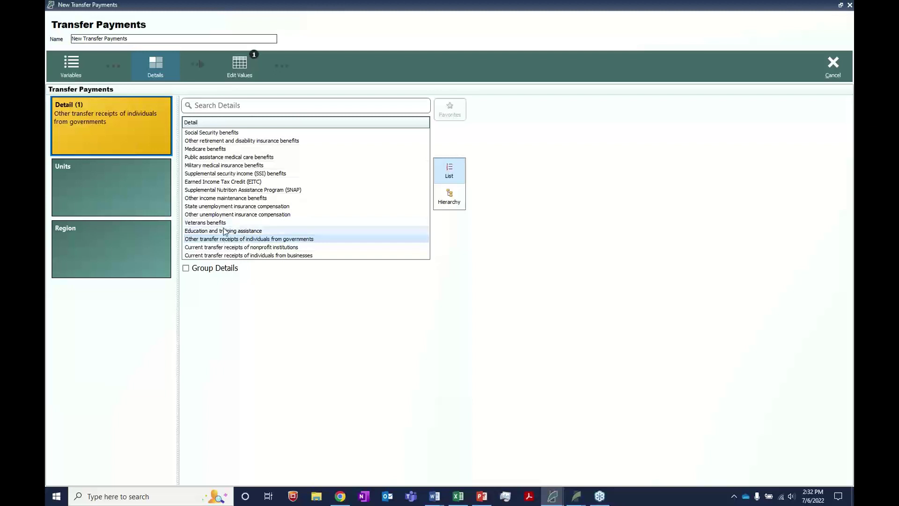
- Review the Transfer Payments unit types: Fixed National with year 2012, Fixed Local and Nominal, reading the Fixed Local and Nominal definitions
click(92, 186)
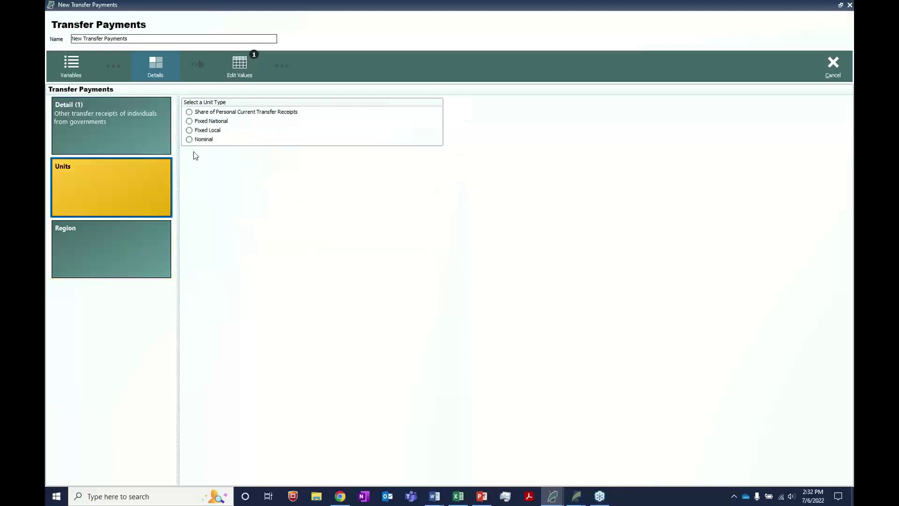
click(190, 121)
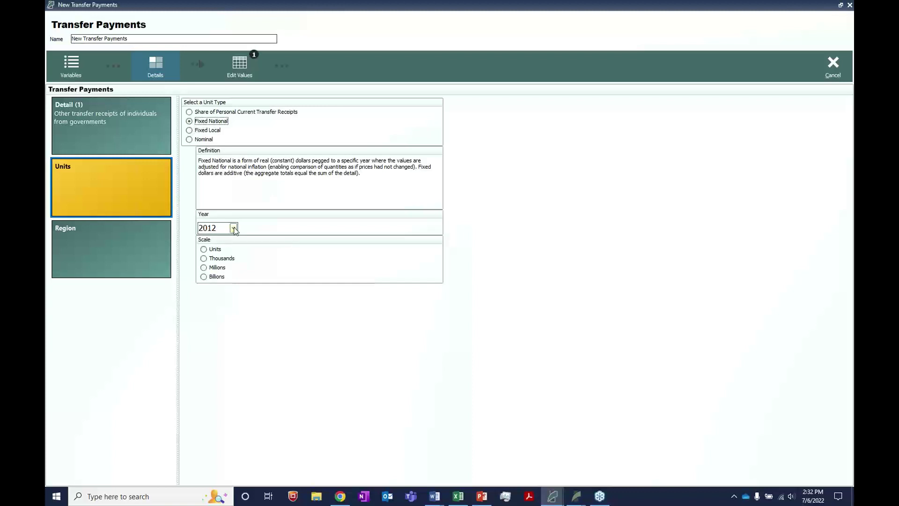
click(233, 228)
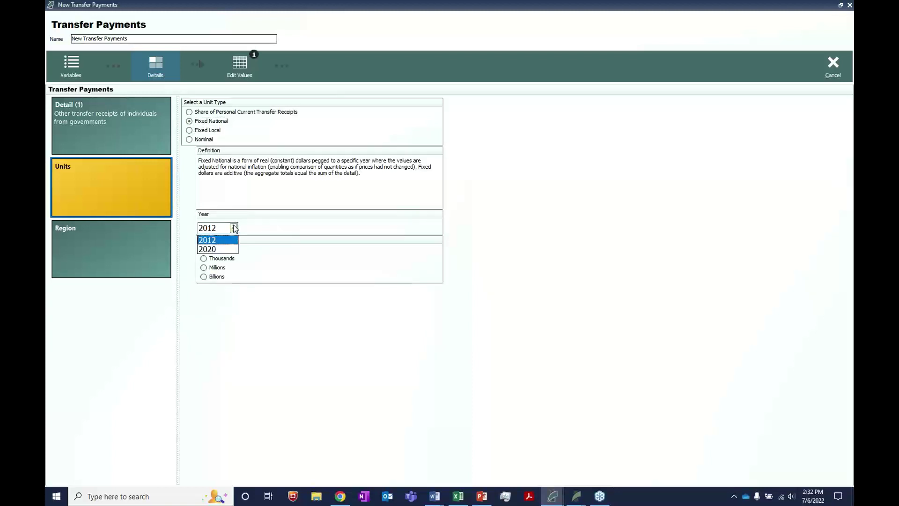
click(213, 240)
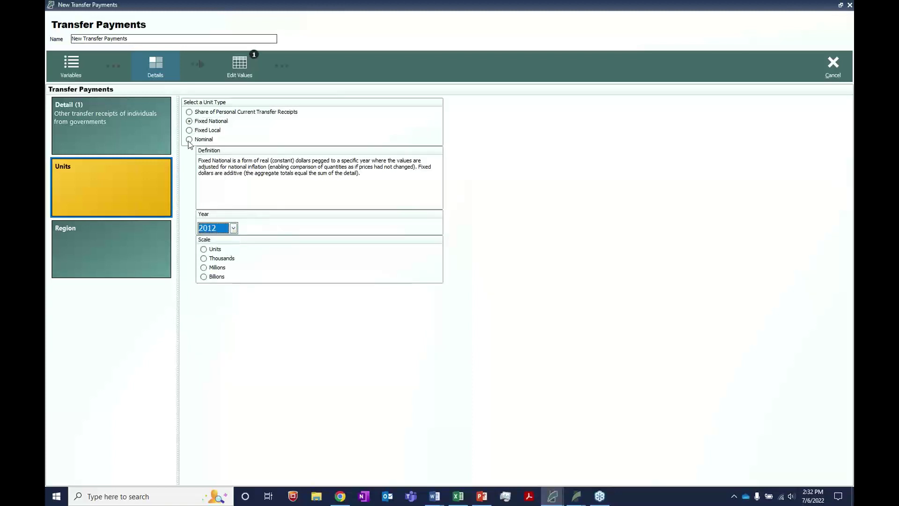
click(190, 130)
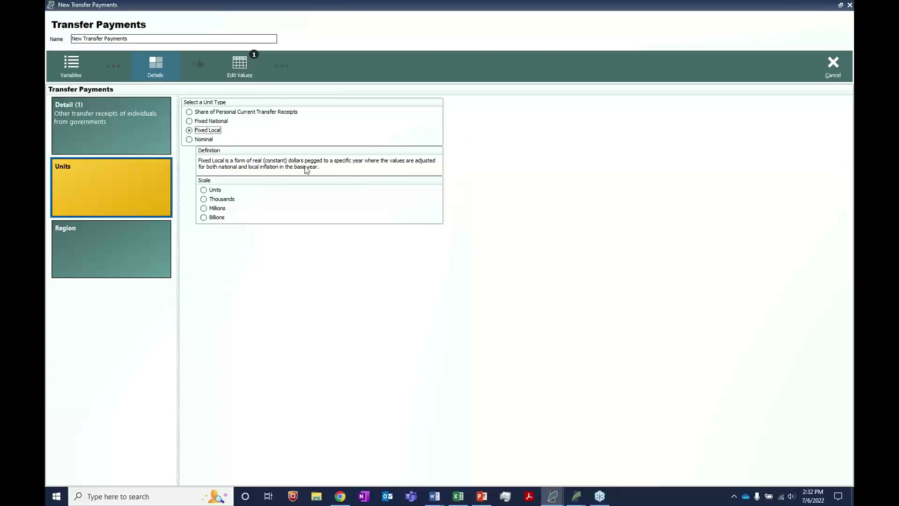
drag(205, 167, 326, 167)
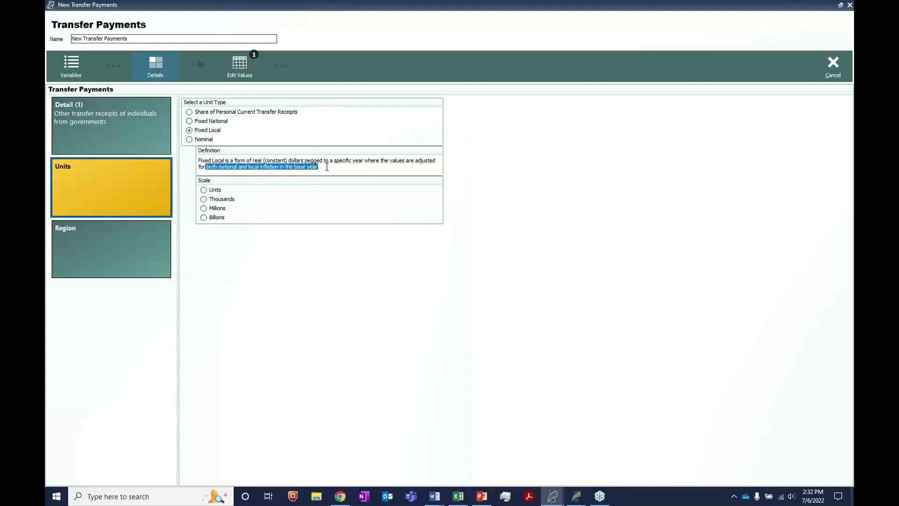
click(190, 140)
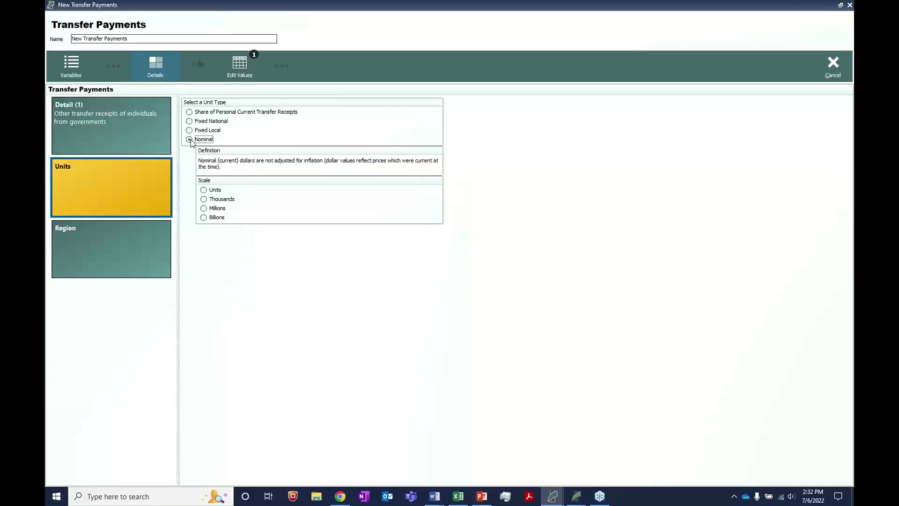
drag(262, 161, 321, 170)
click(322, 170)
- Look at the Region choices and the Detail list for Transfer Payments, and cancel the edit
click(89, 262)
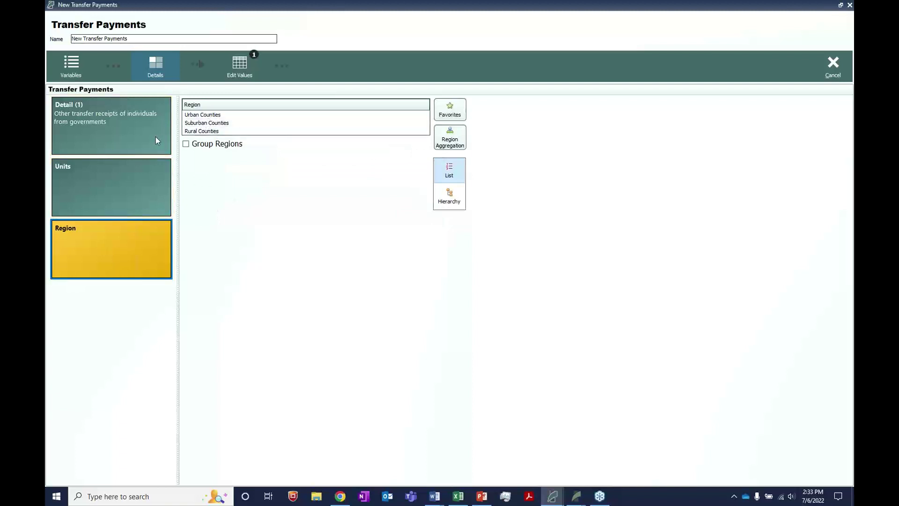
click(122, 133)
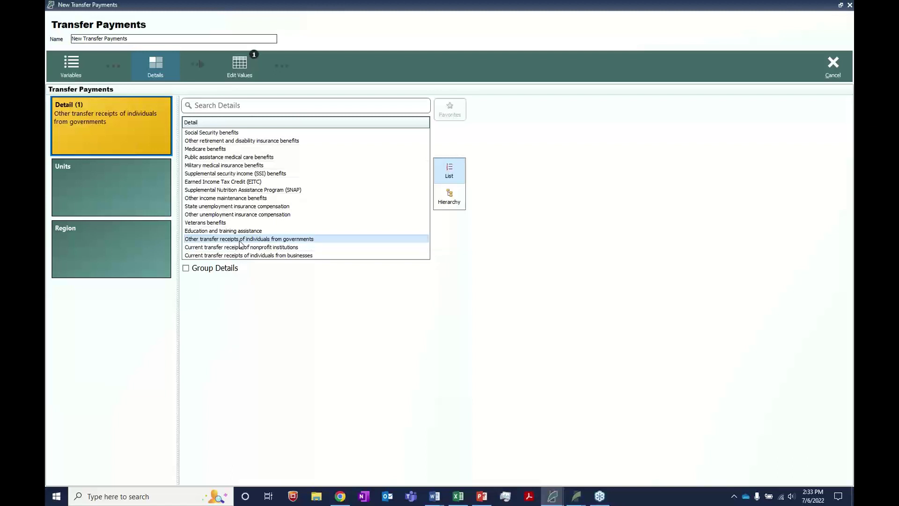
click(833, 66)
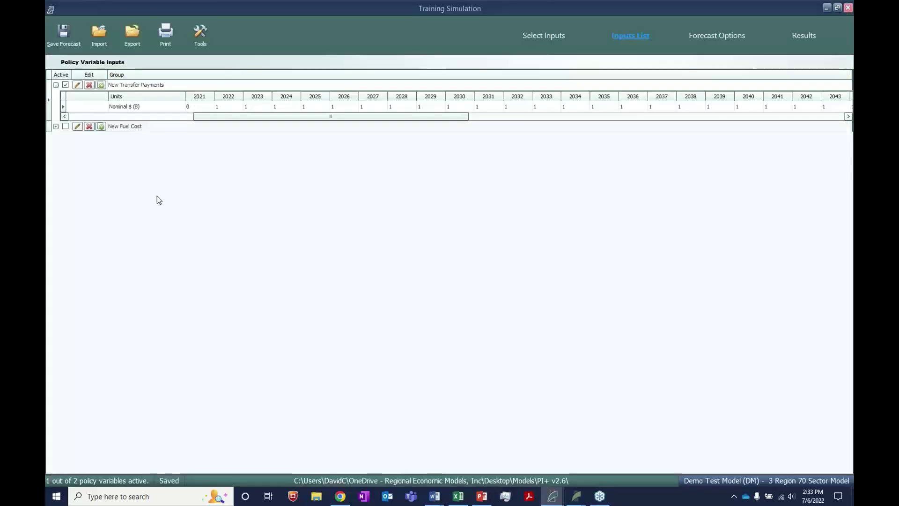
- Open New Fuel Cost for editing, go to its details and select every industry in the list
click(76, 127)
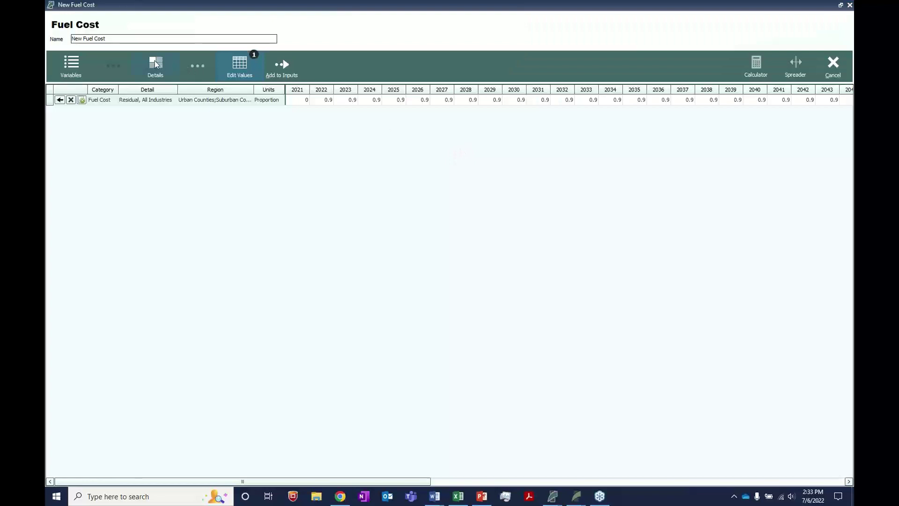
click(156, 65)
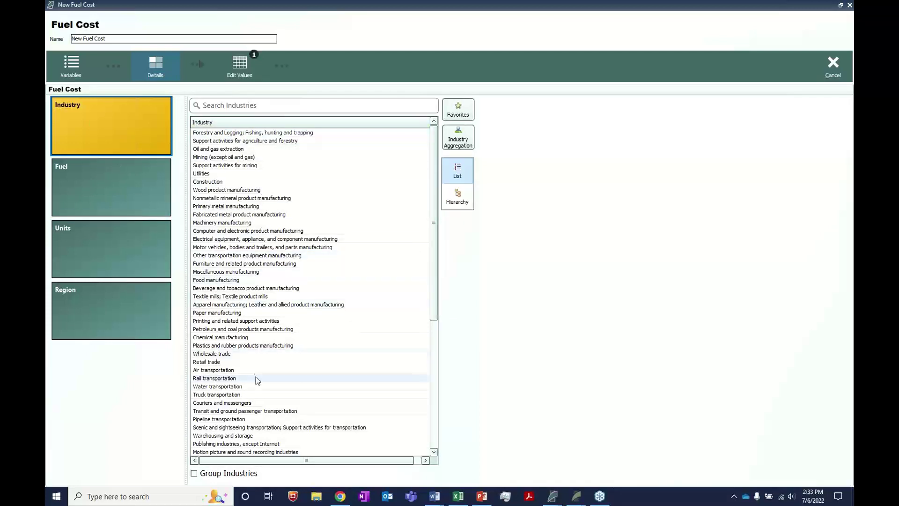
scroll(353, 368, down, 5)
scroll(351, 368, down, 3)
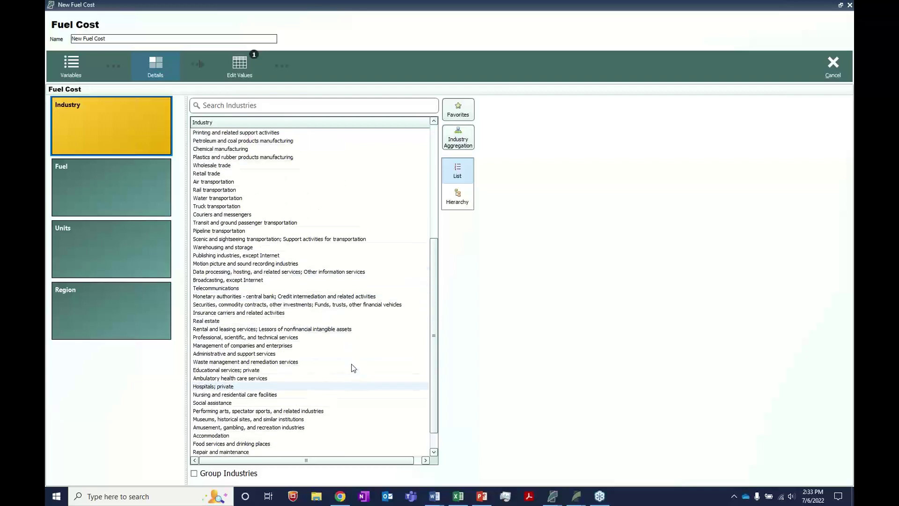
scroll(268, 206, up, 8)
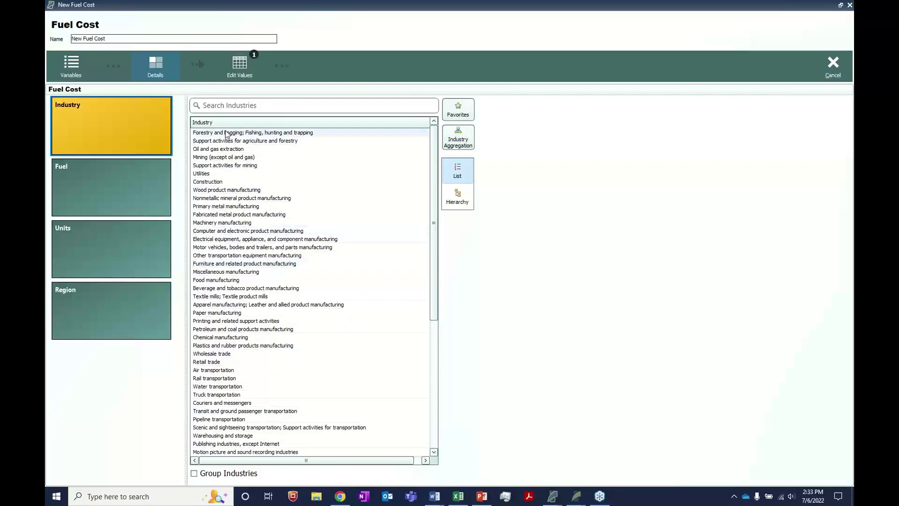
click(227, 135)
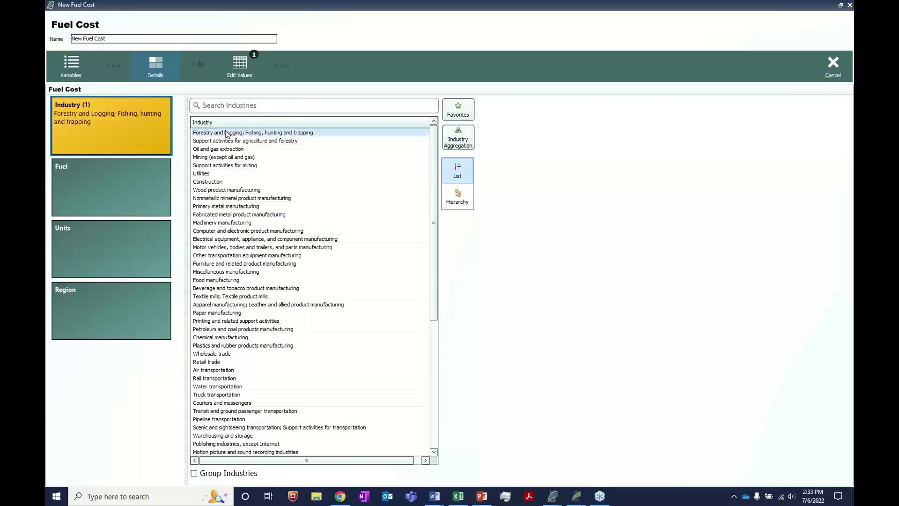
key(ctrl+a)
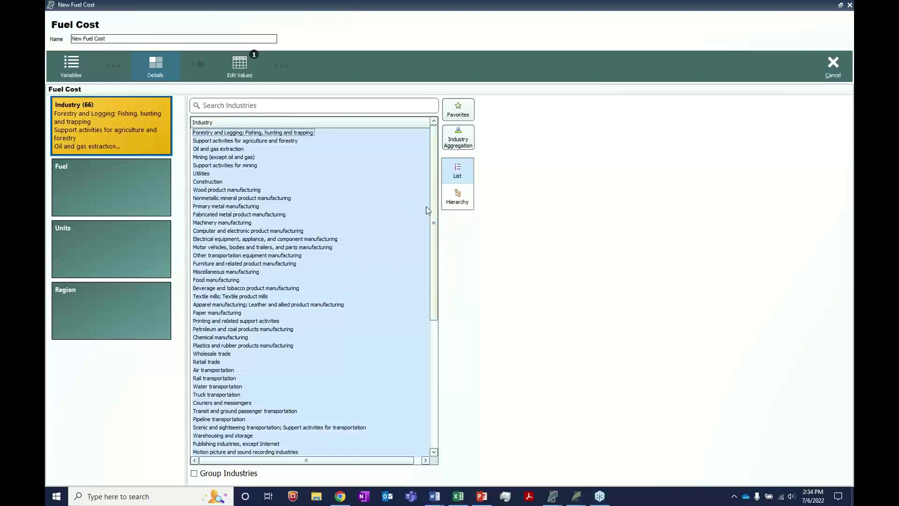
- Compare the Major Sectors and Sector Level industry aggregations for Fuel Cost
click(458, 148)
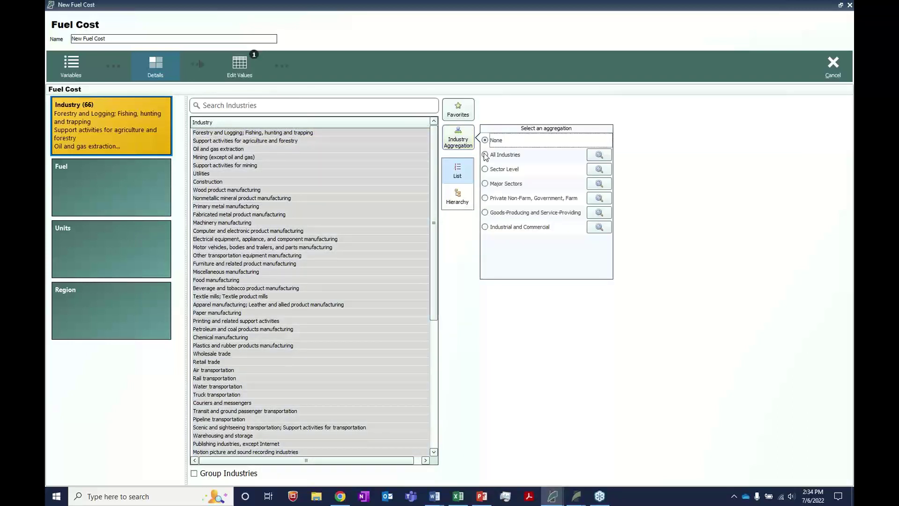
click(485, 184)
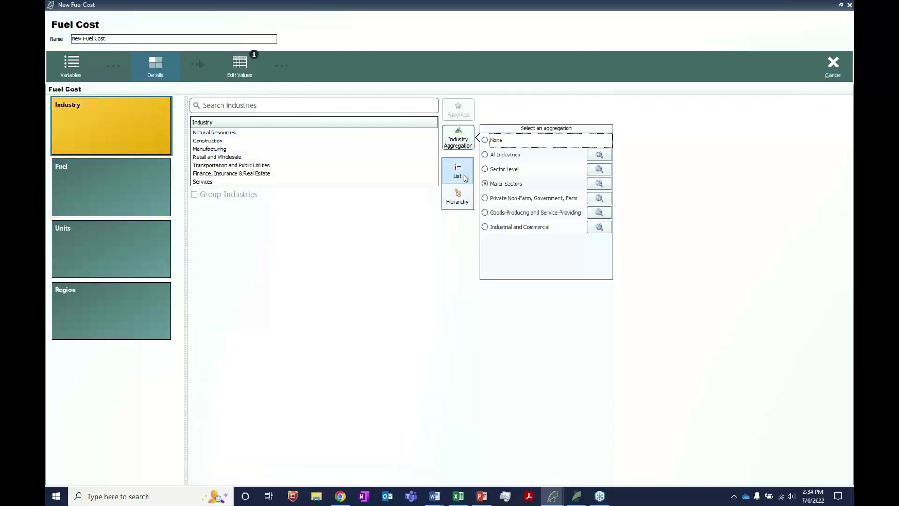
click(485, 170)
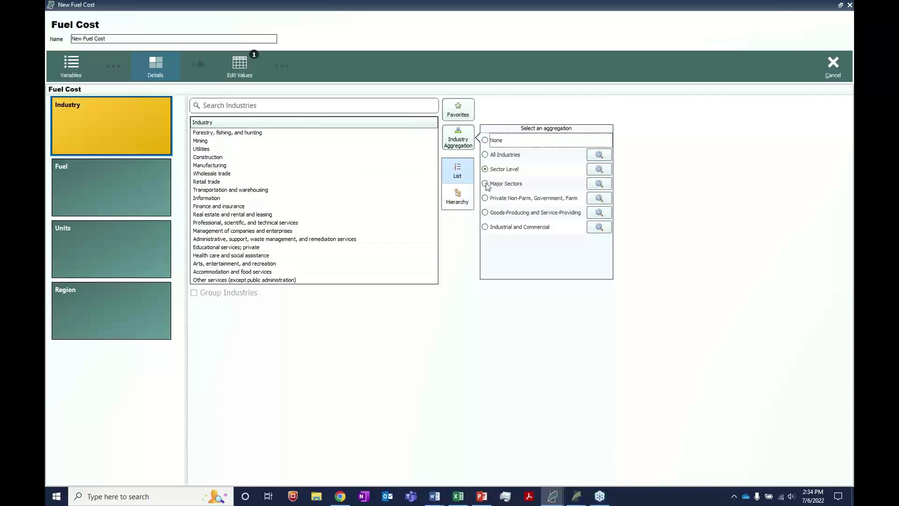
click(486, 183)
click(485, 169)
click(486, 184)
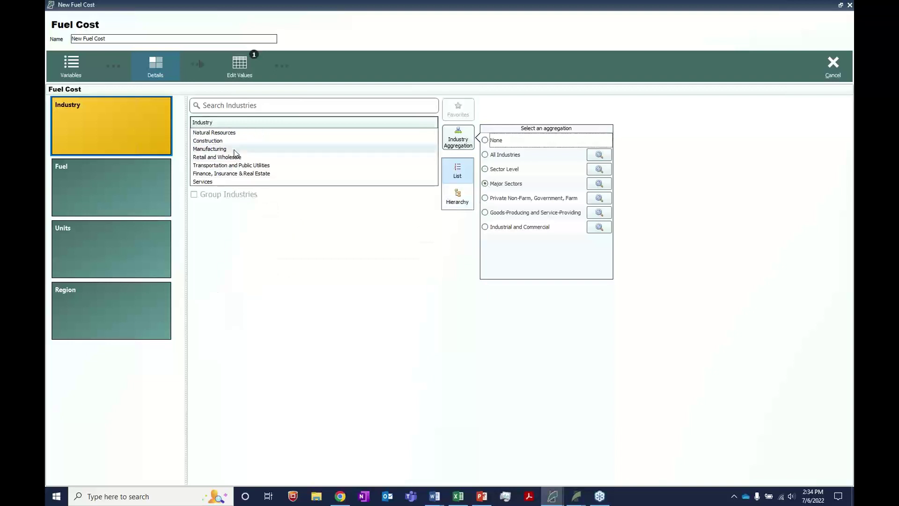
click(485, 169)
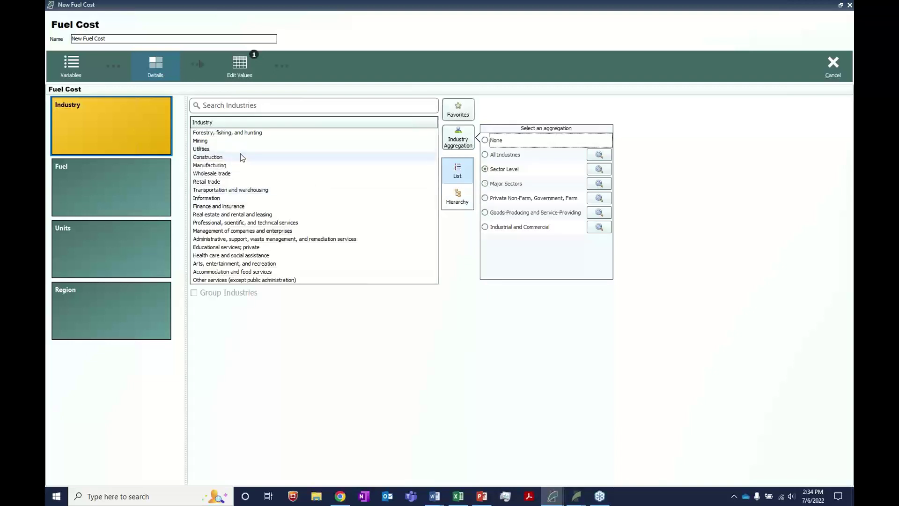
click(486, 184)
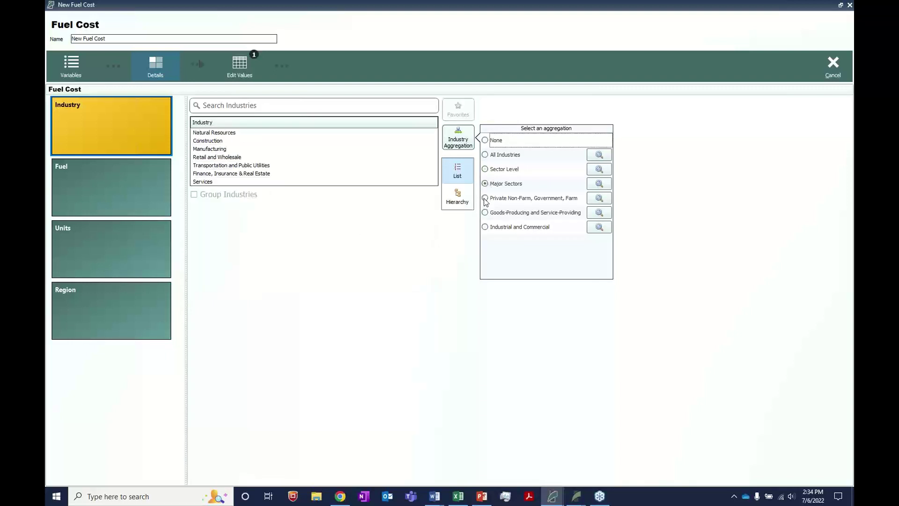
- Preview the Private Non-Farm, Goods-Producing and Service-Providing, and Industrial and Commercial aggregations, and set the industry aggregation back to None
click(485, 198)
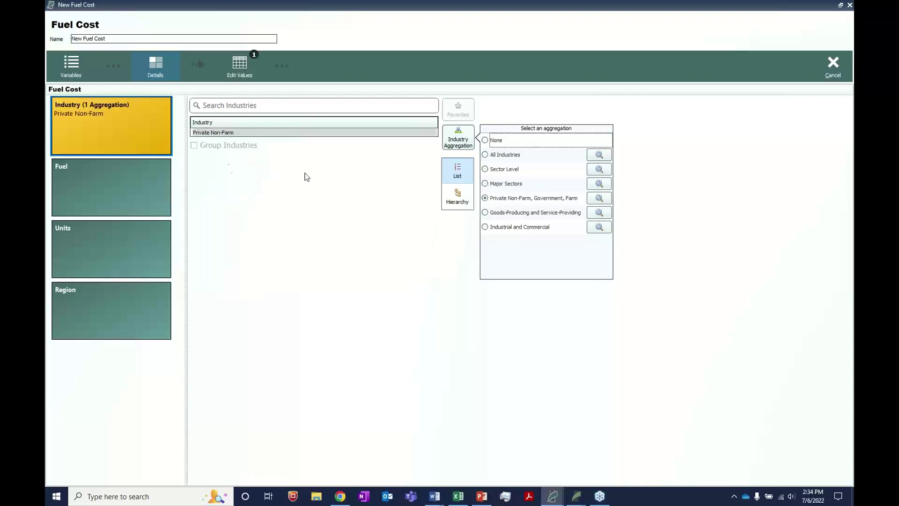
click(485, 213)
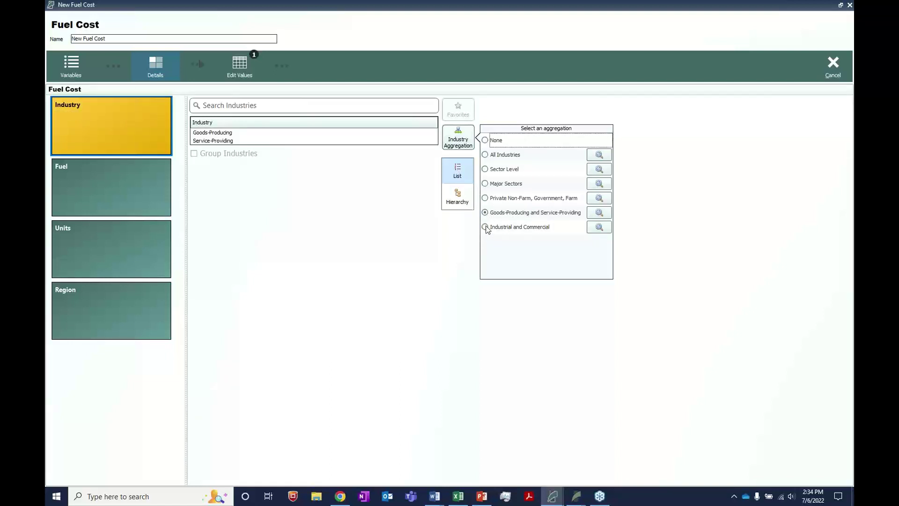
click(485, 228)
click(485, 141)
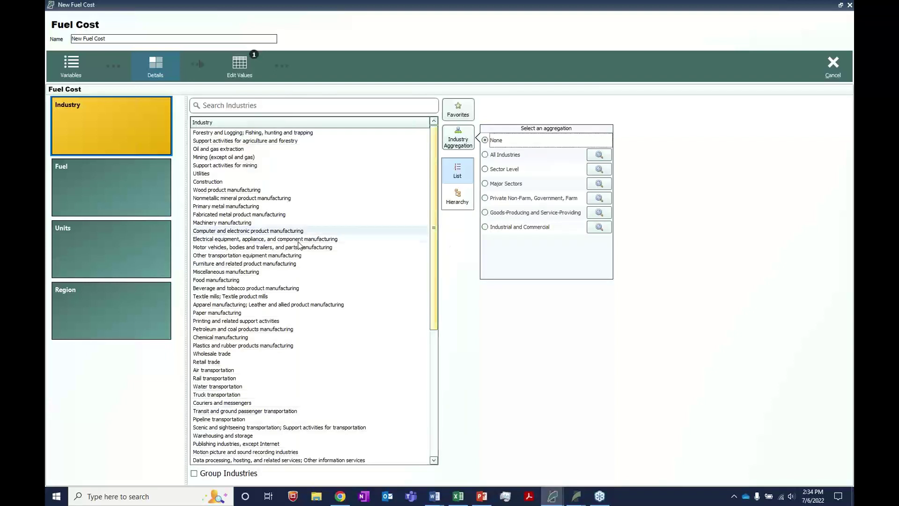
- Select all industries for Fuel Cost and group them into a single selection
click(257, 132)
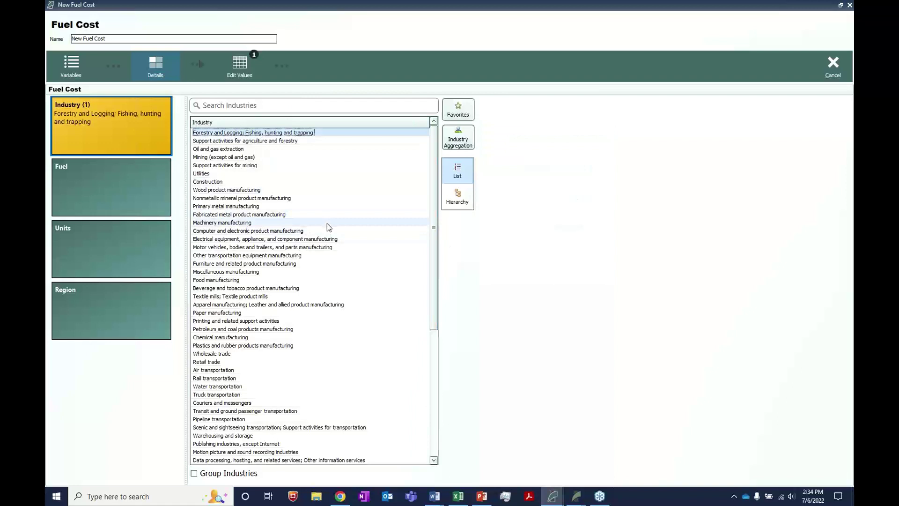
key(ctrl+a)
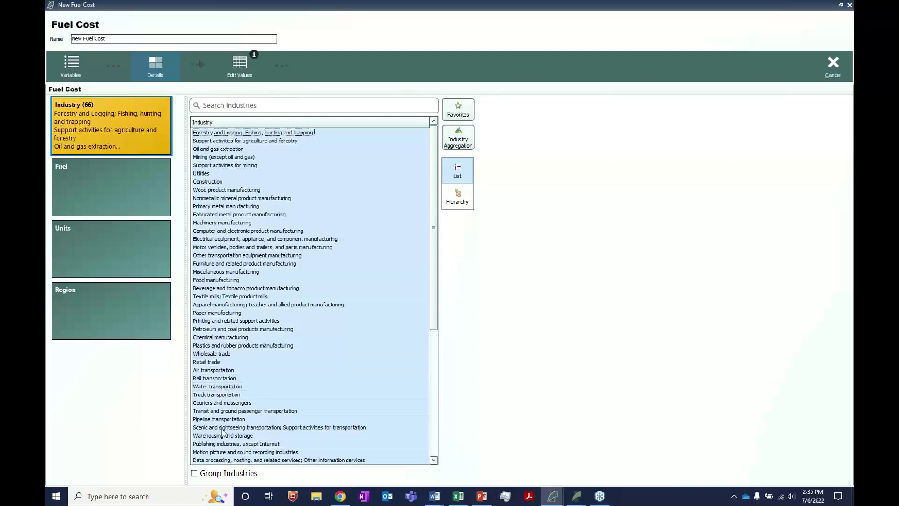
click(194, 473)
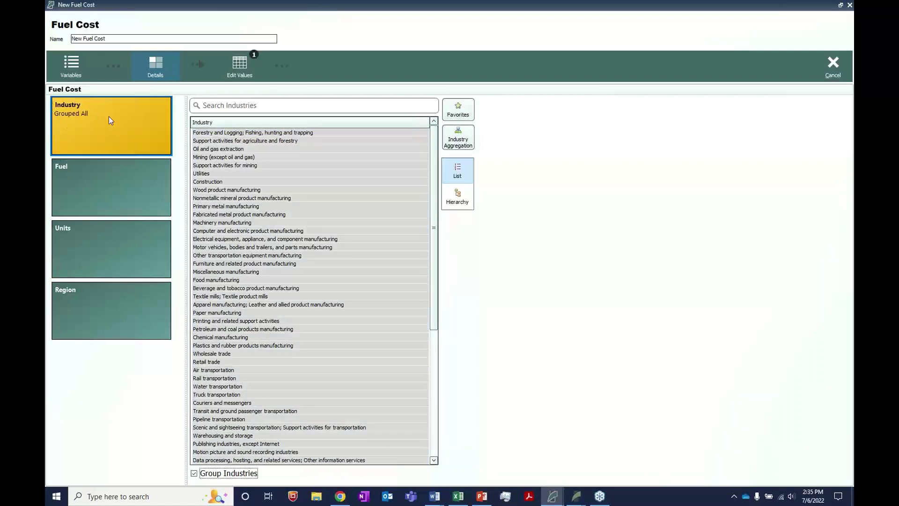
- Try selecting Electricity, Natural Gas and Residual together as Fuel Cost fuel types, and settle on Residual only
click(132, 181)
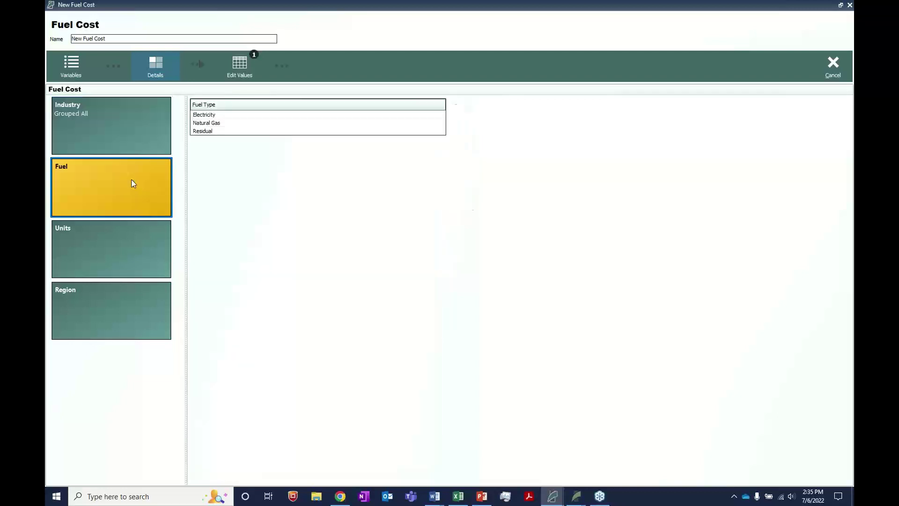
click(220, 117)
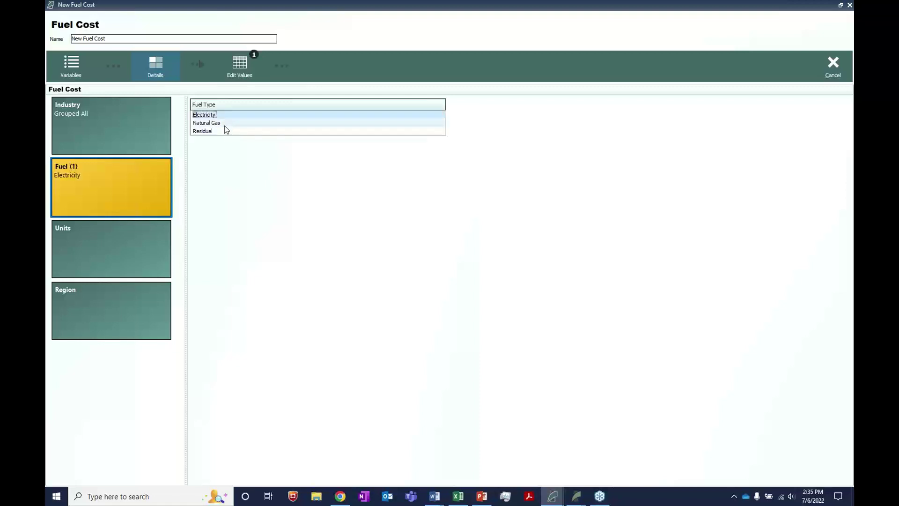
click(224, 124)
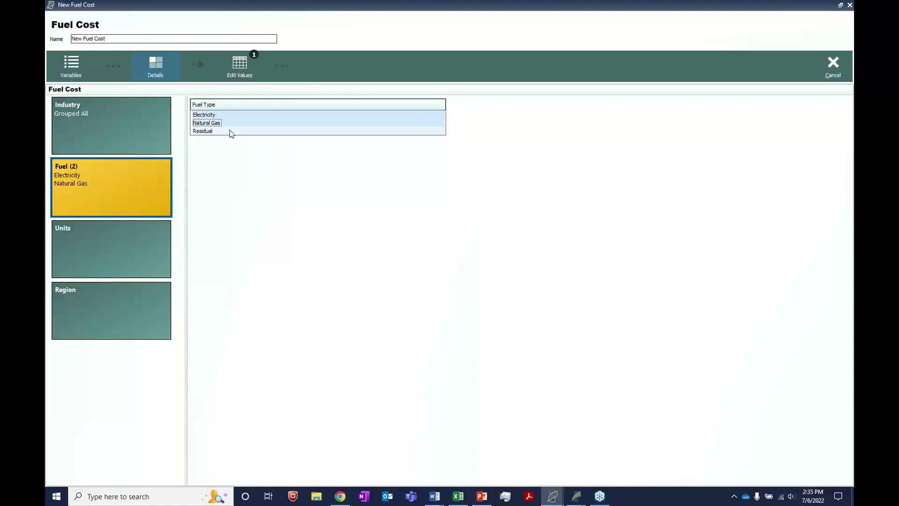
click(229, 132)
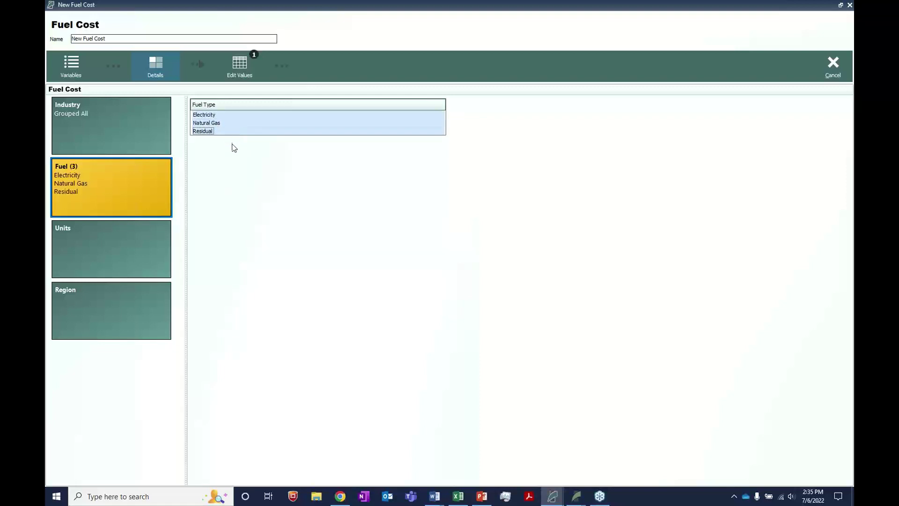
click(234, 125)
click(231, 132)
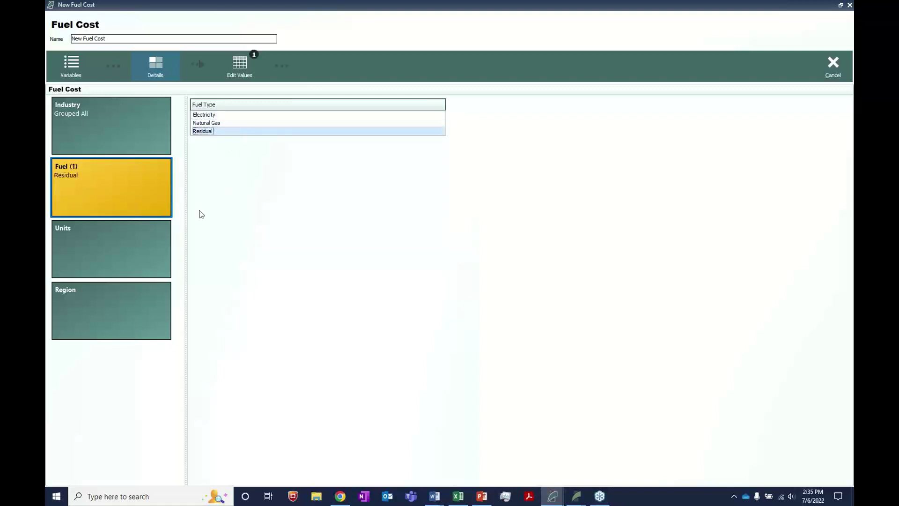
- Compare the Nominal and Fixed Local unit types for Fuel Cost
click(164, 228)
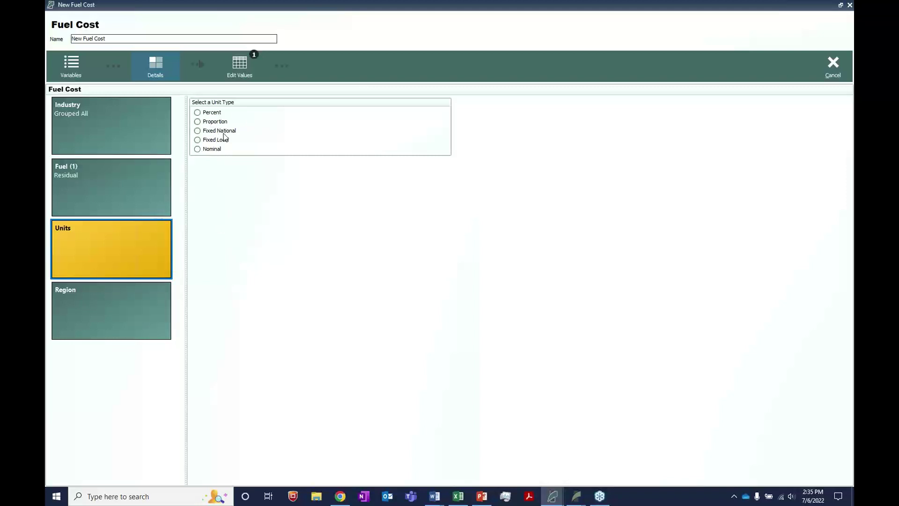
click(209, 149)
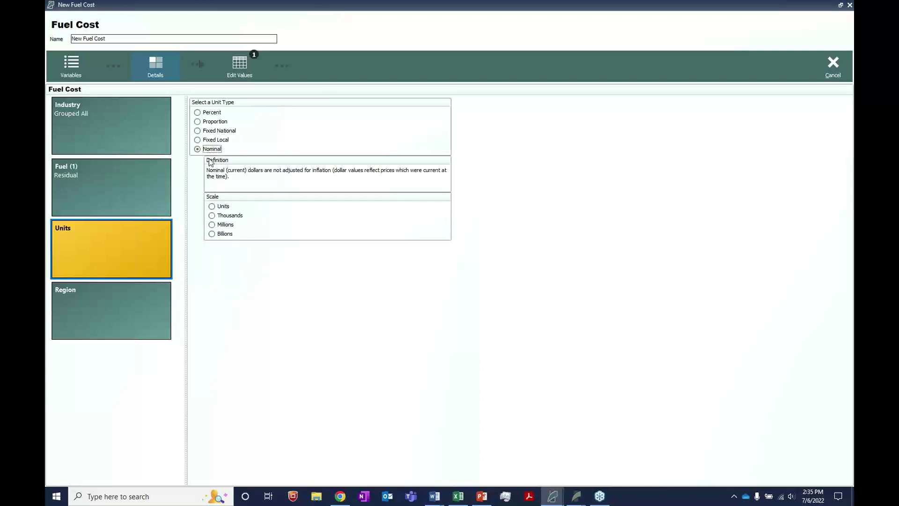
click(210, 140)
click(211, 150)
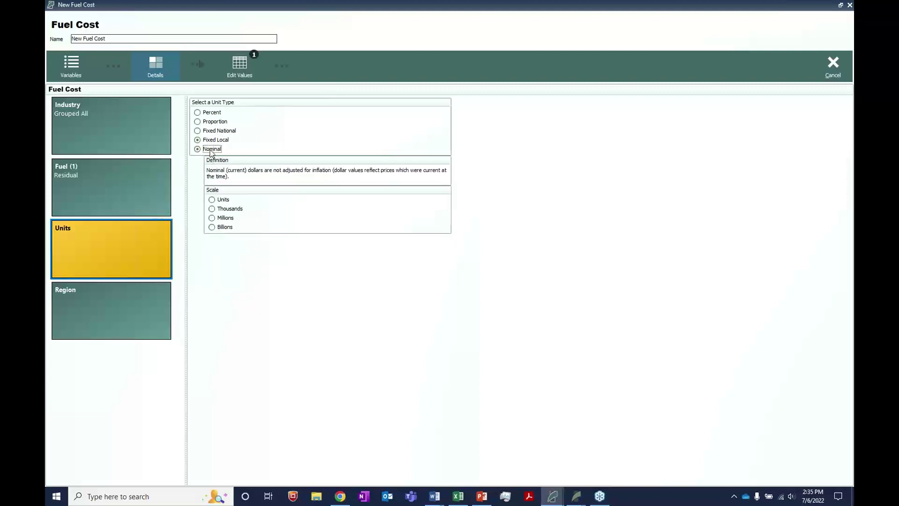
- Try selecting Urban, Suburban and Rural Counties for Fuel Cost, check the region aggregation options, and cancel the variable edit
click(119, 307)
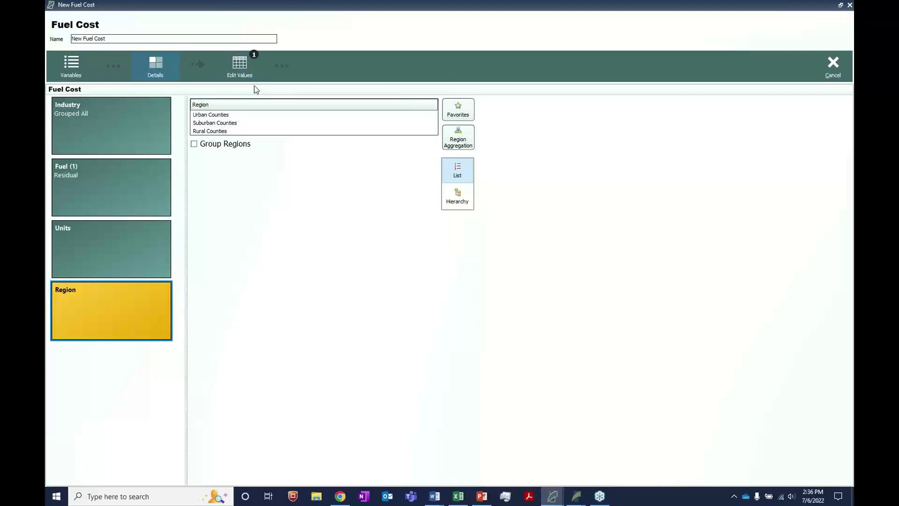
click(259, 115)
shift+click(261, 130)
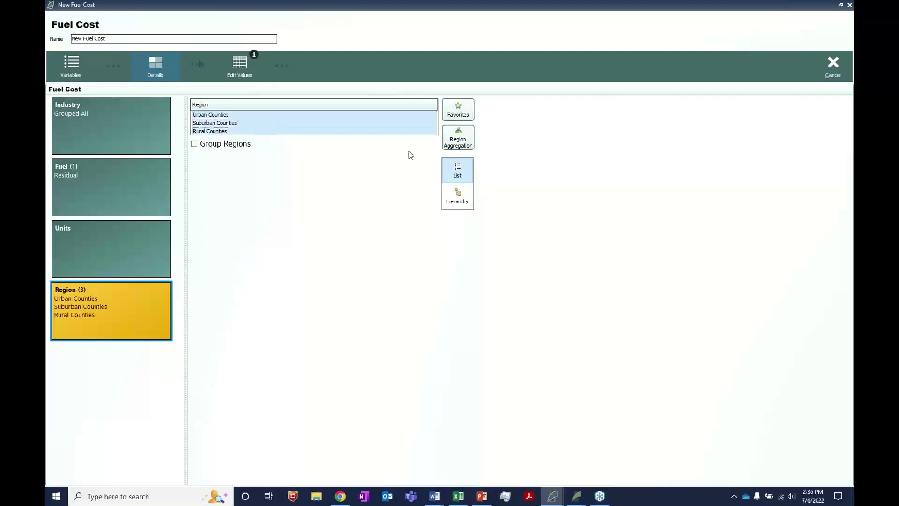
click(458, 142)
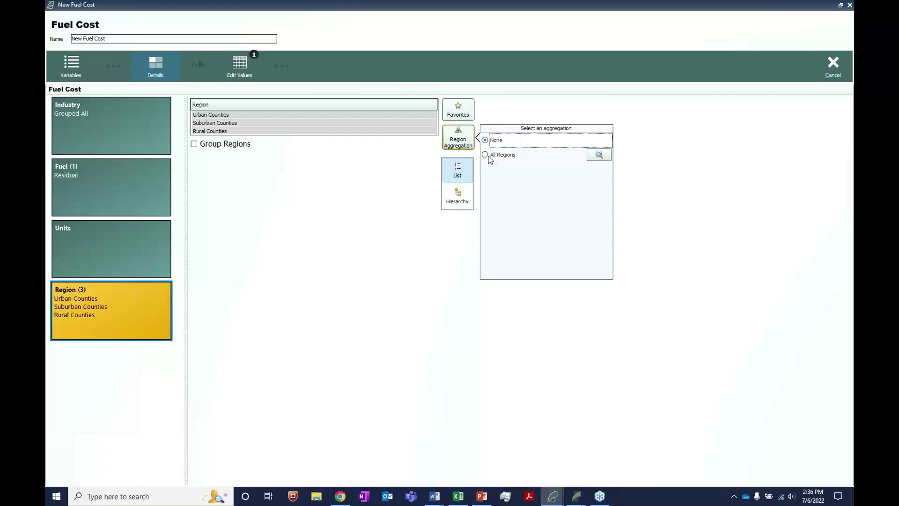
click(377, 187)
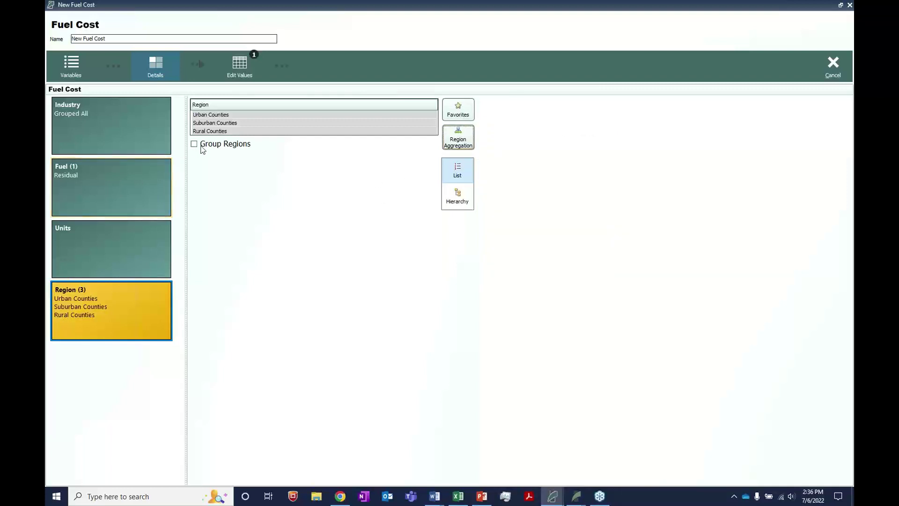
click(833, 65)
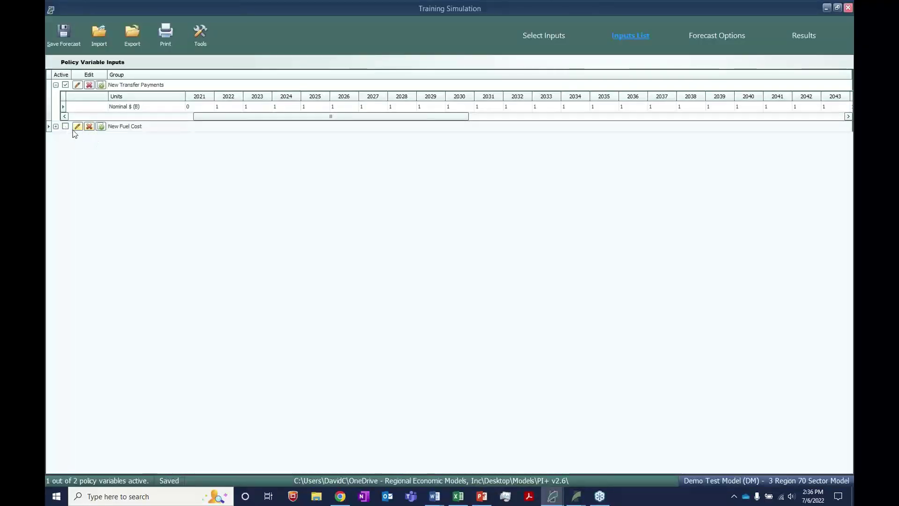
- Examine the New Transfer Payments yearly values across the forecast period through 2080
click(134, 127)
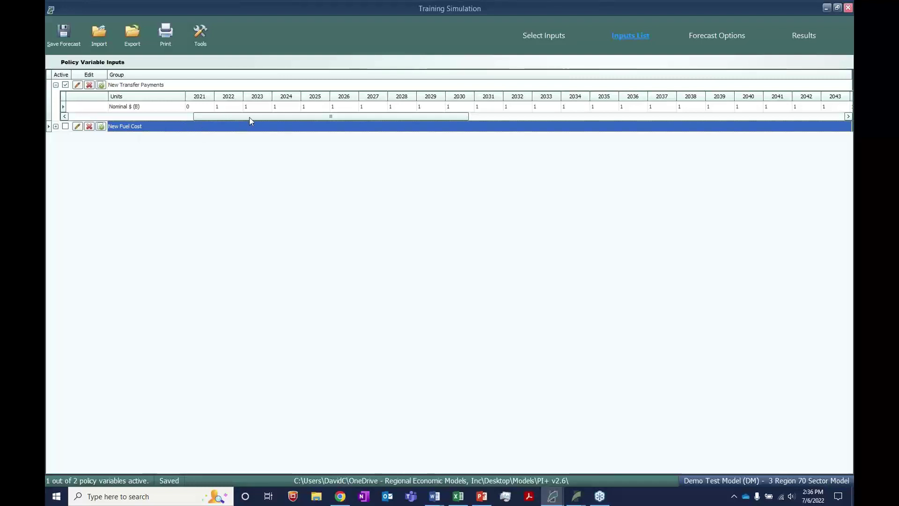
drag(262, 114, 302, 120)
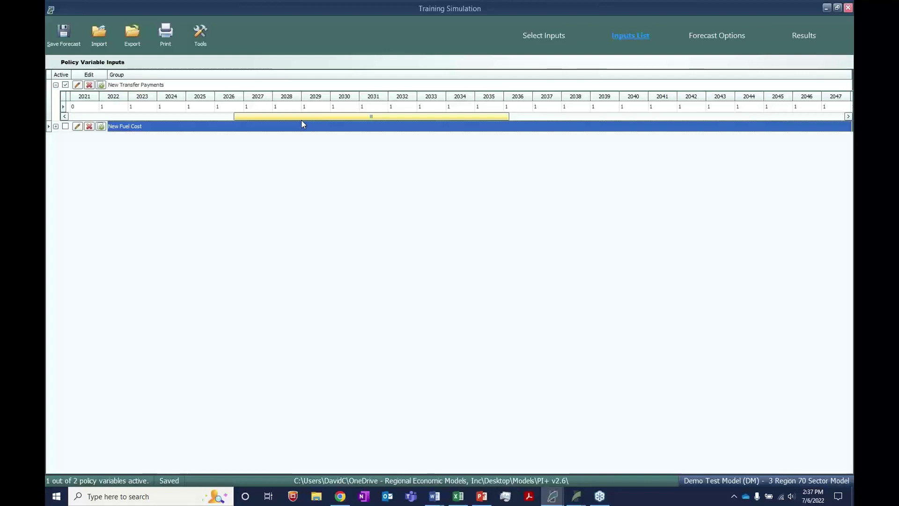
drag(305, 121, 694, 124)
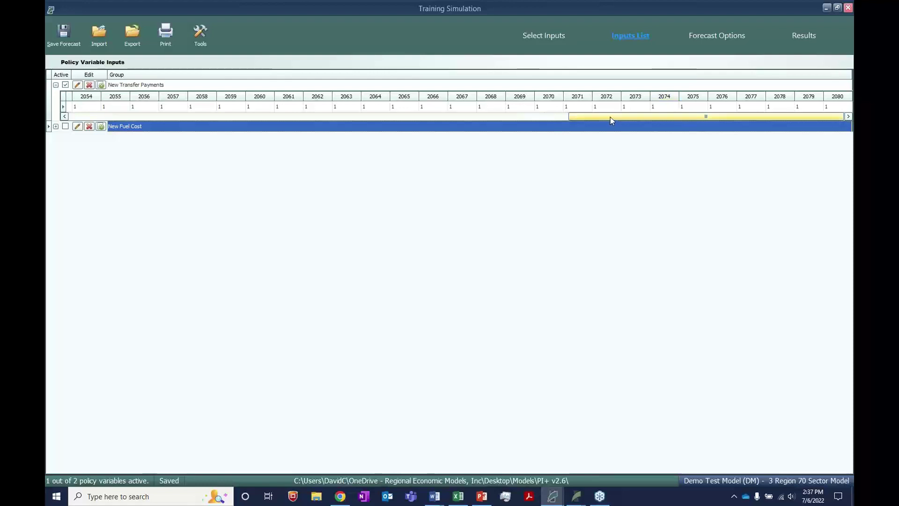
drag(610, 117, 667, 122)
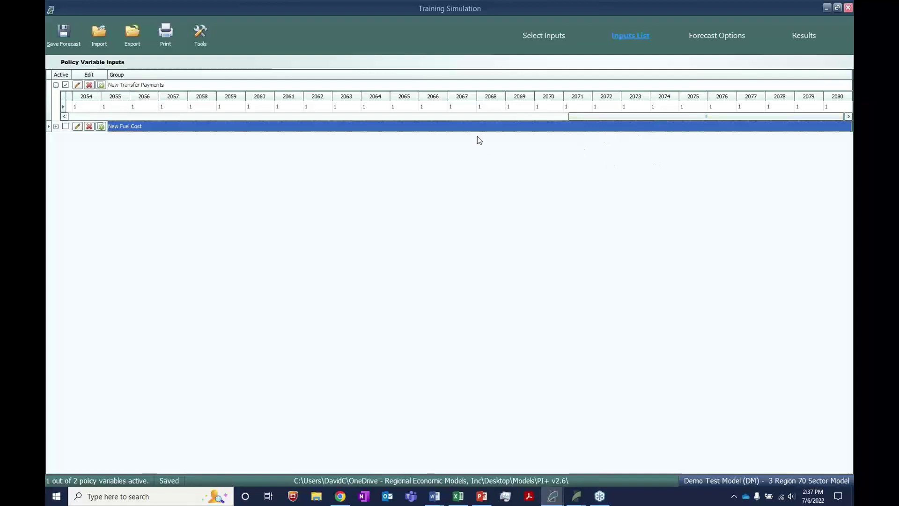
click(537, 84)
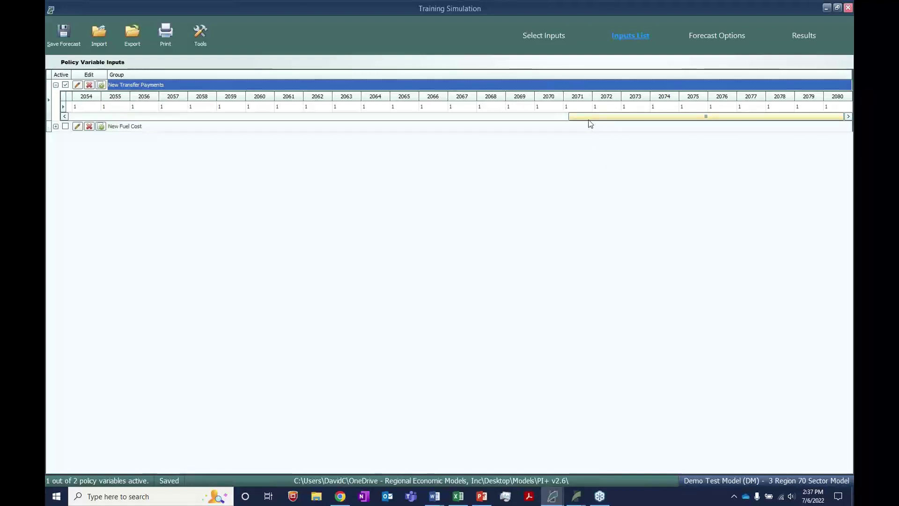
click(843, 107)
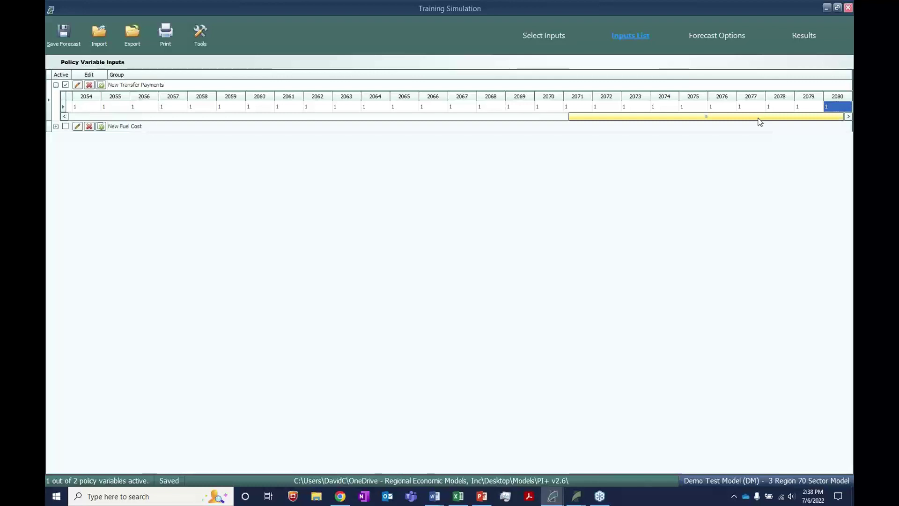
- Check the forecast run years and graph the Economic Summary results along with their table
click(733, 41)
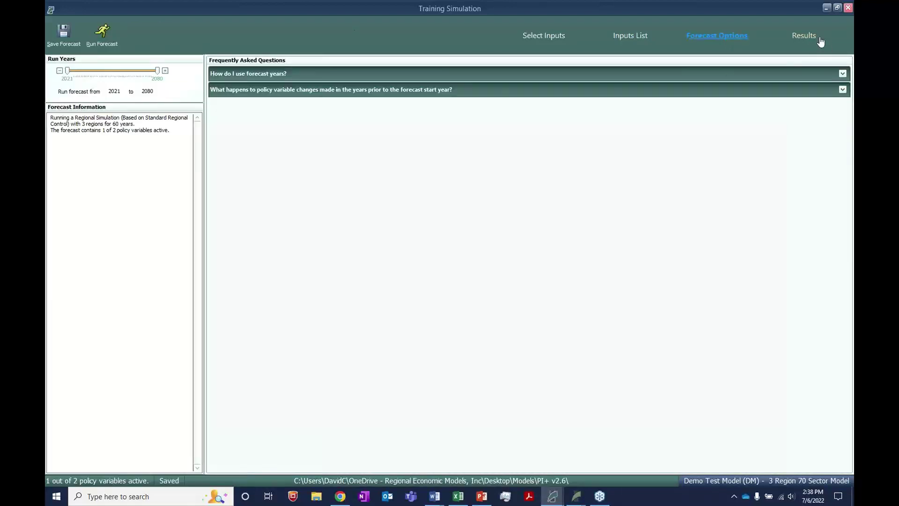
click(813, 33)
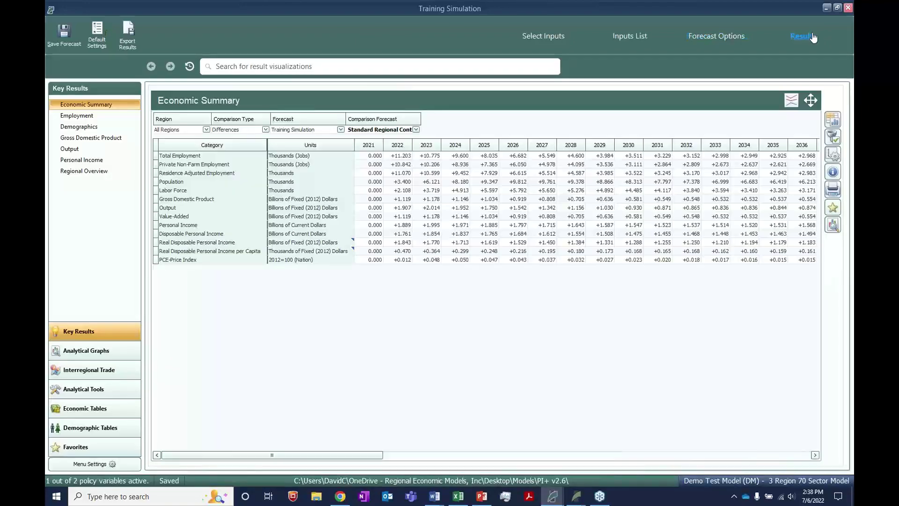
click(791, 100)
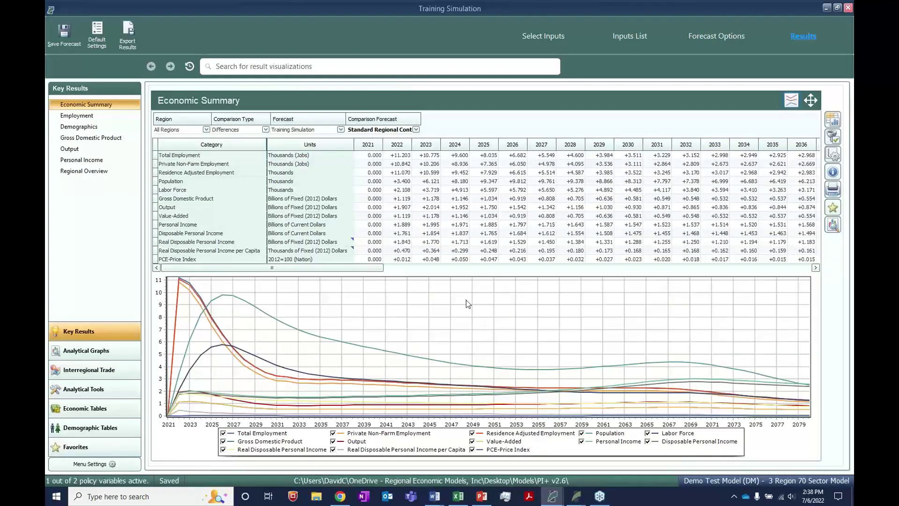
click(243, 305)
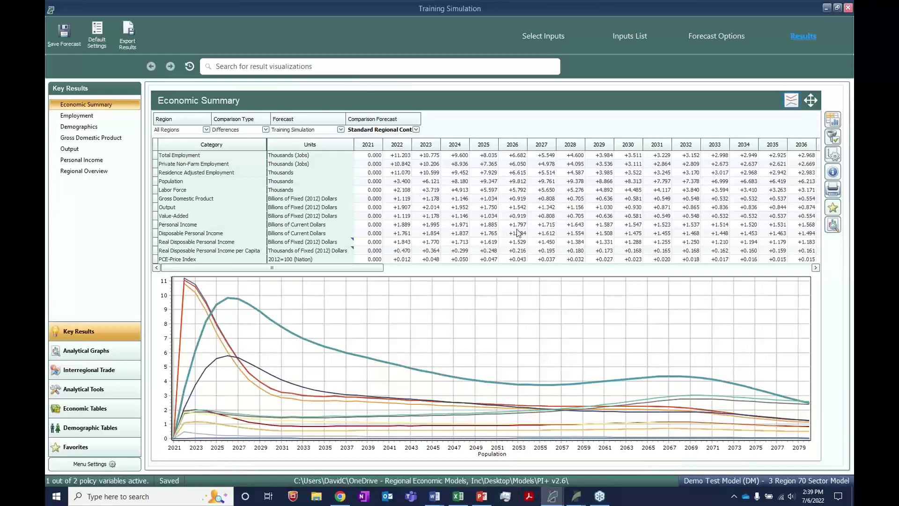
drag(382, 268, 459, 268)
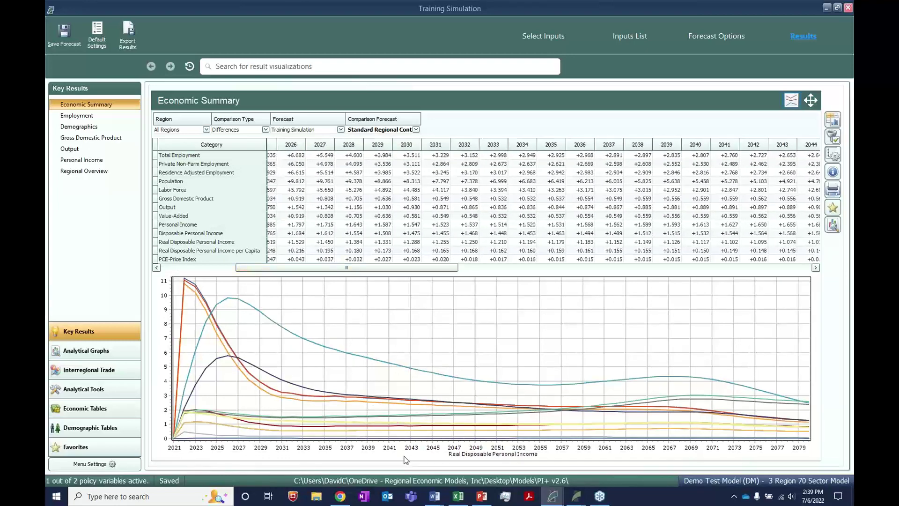
- Show the Economic Summary graph's legend and toggle the Total Employment line off and back on
right_click(406, 460)
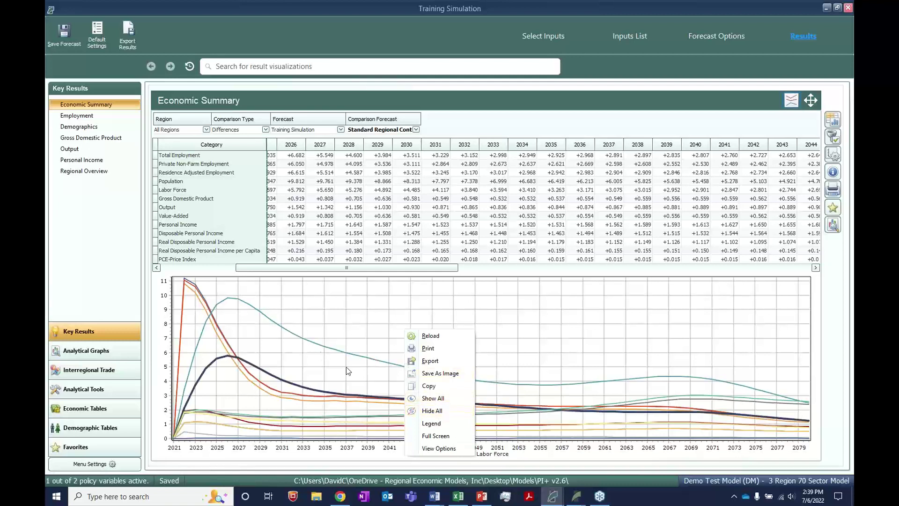
click(443, 426)
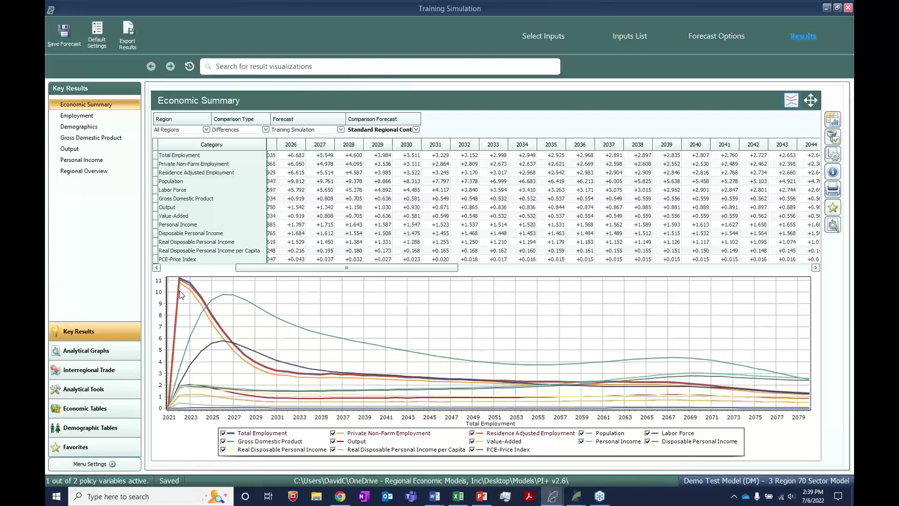
mouse_move(190, 305)
click(223, 433)
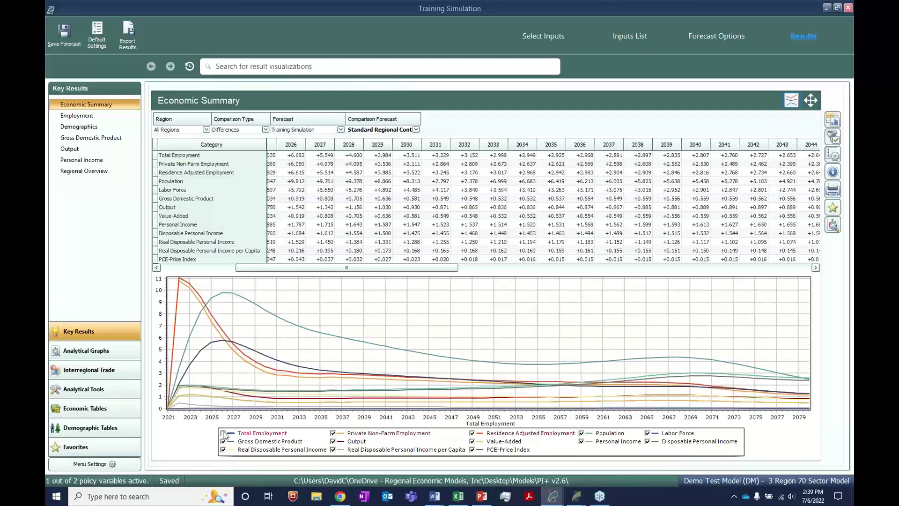
click(223, 433)
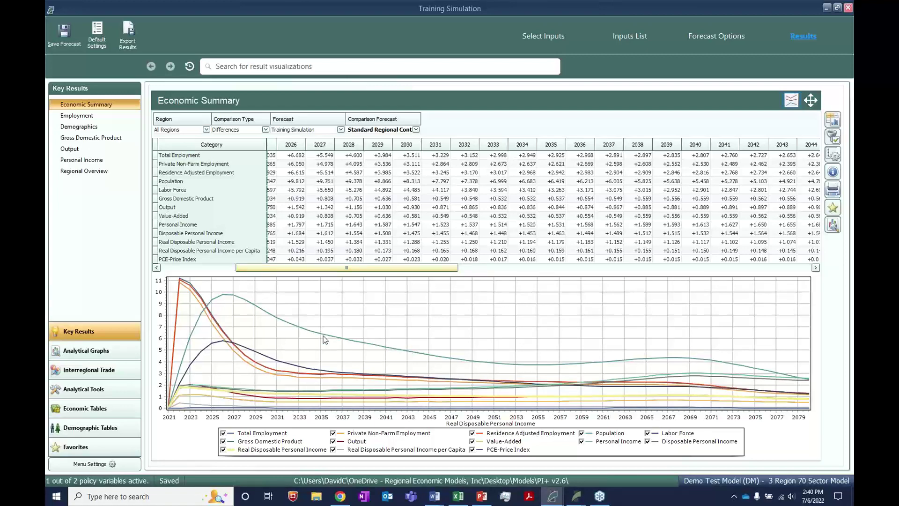
- Hide all series in the Economic Summary graph and show only PCE-Price Index
drag(347, 268, 378, 279)
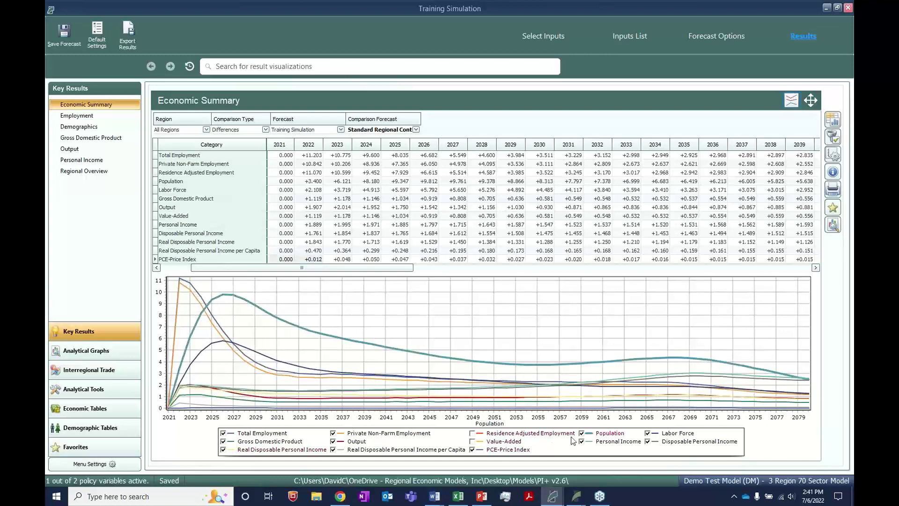
right_click(548, 442)
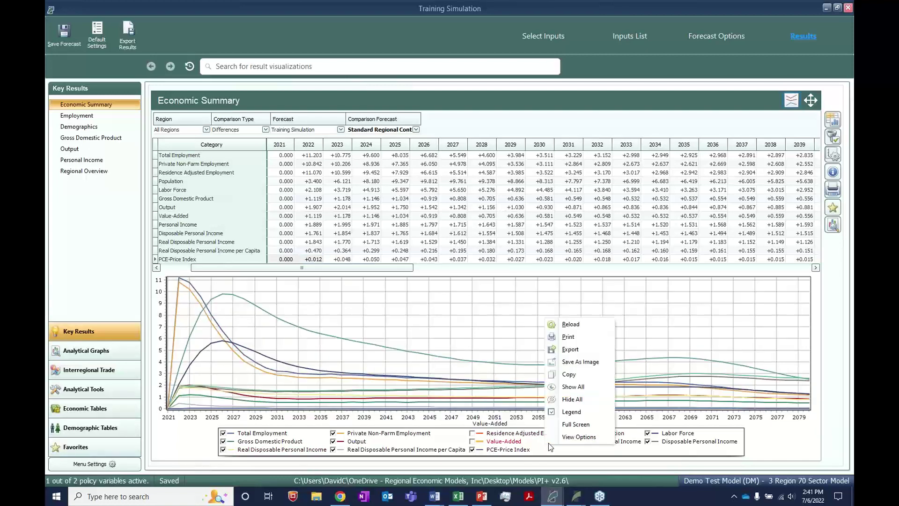
click(570, 398)
click(472, 449)
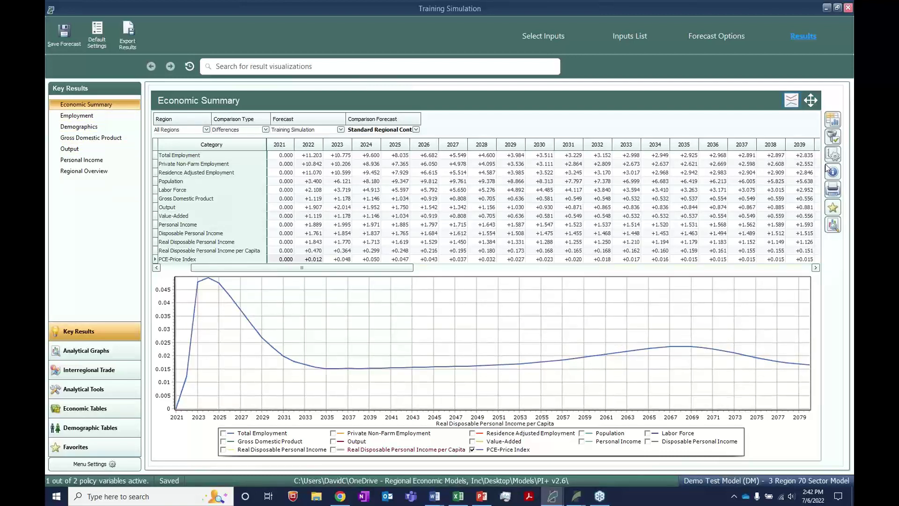
- Graph the employment results by region, and examine Retail trade for 2022 in the results by industry
click(95, 117)
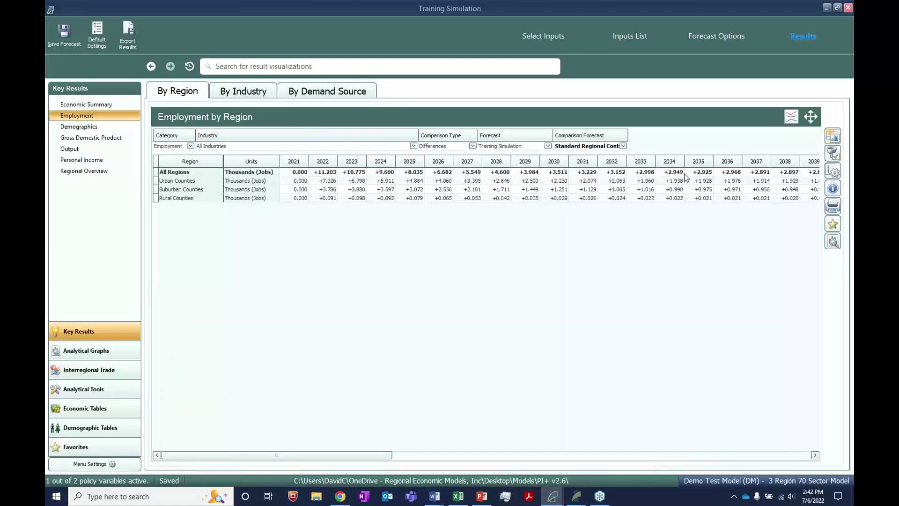
click(793, 117)
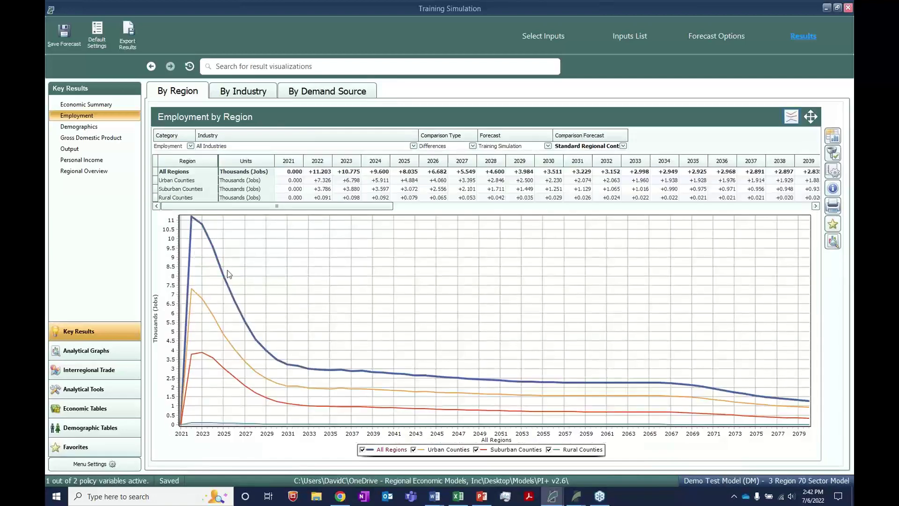
click(239, 95)
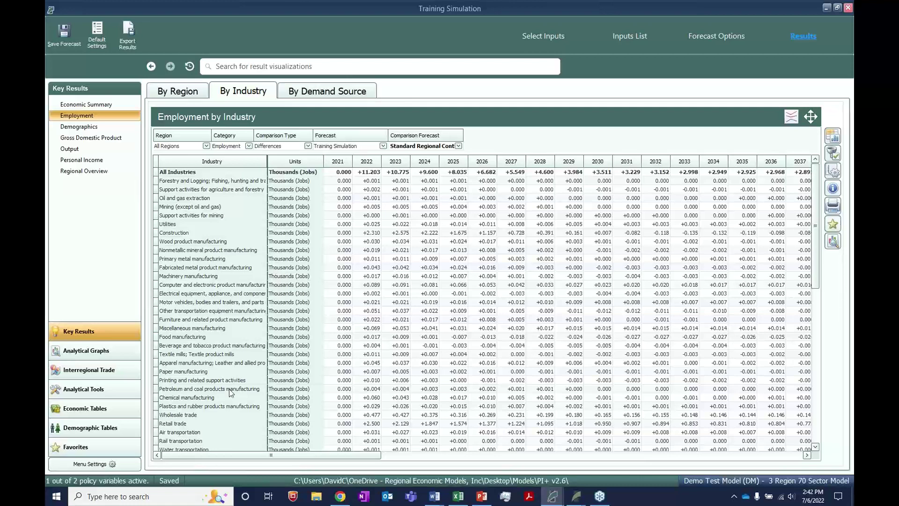
click(370, 425)
- Set the industry employment table's region to Urban Counties and examine Retail trade for 2022
click(206, 146)
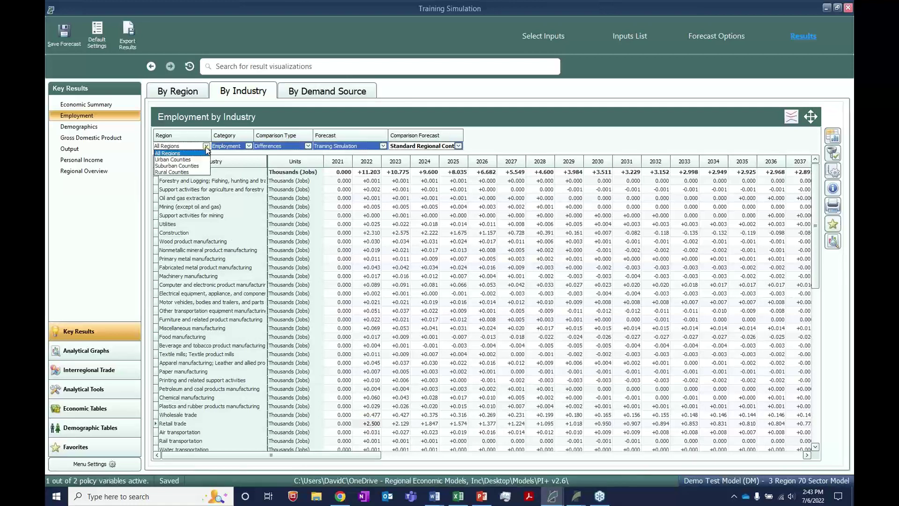
click(203, 159)
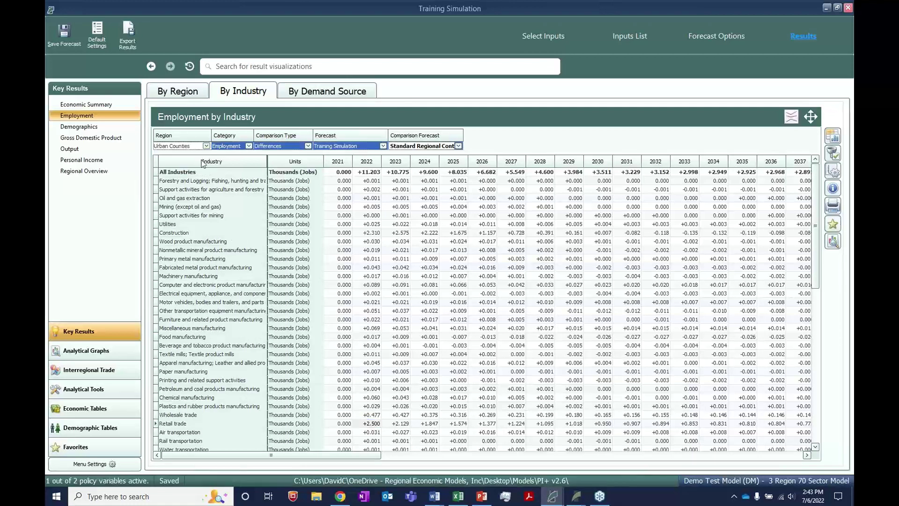
click(373, 425)
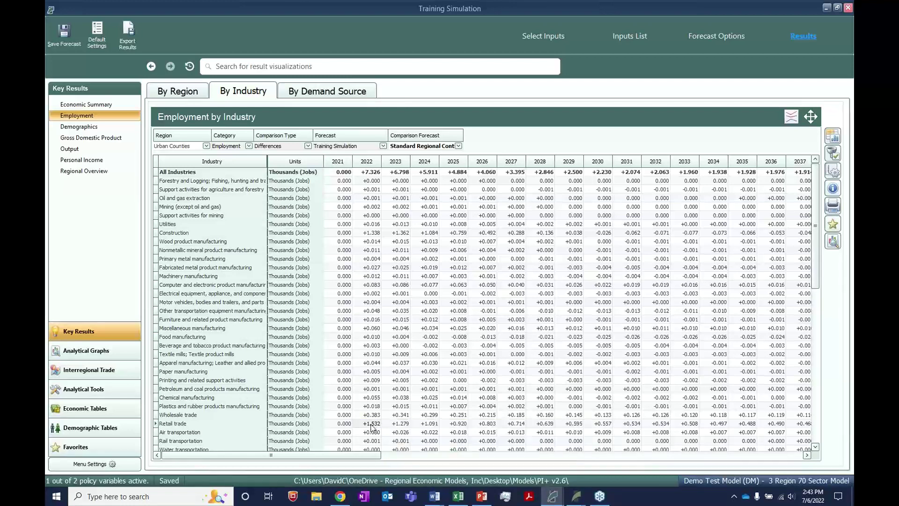
click(372, 425)
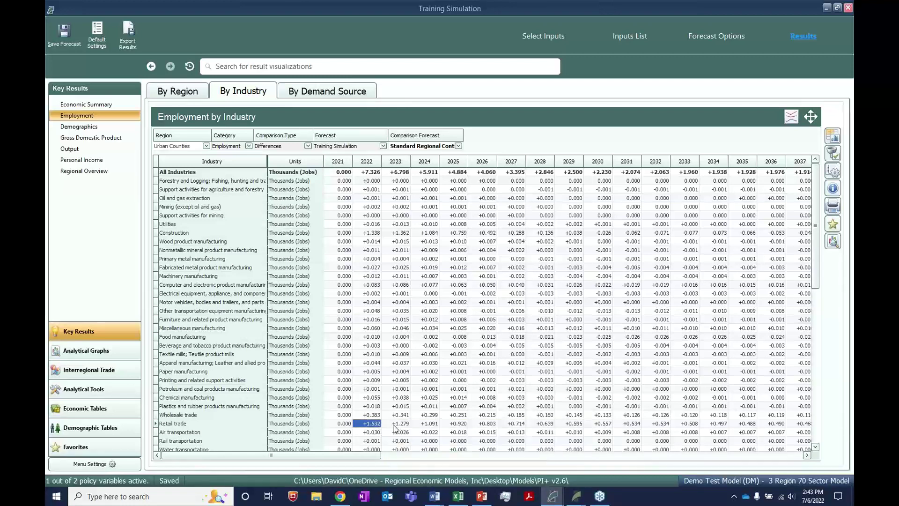
- Examine 2022 Retail trade employment for Suburban Counties and for Rural Counties in the industry table
click(206, 146)
click(196, 167)
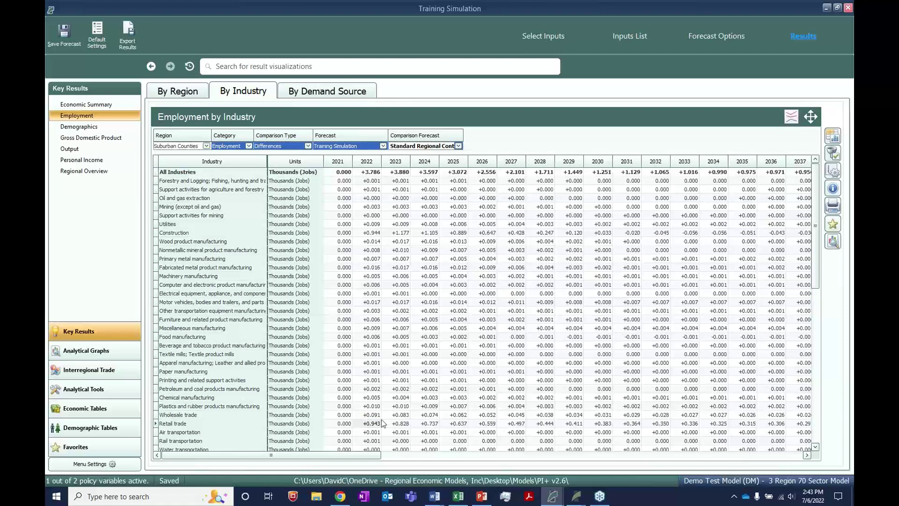
click(206, 146)
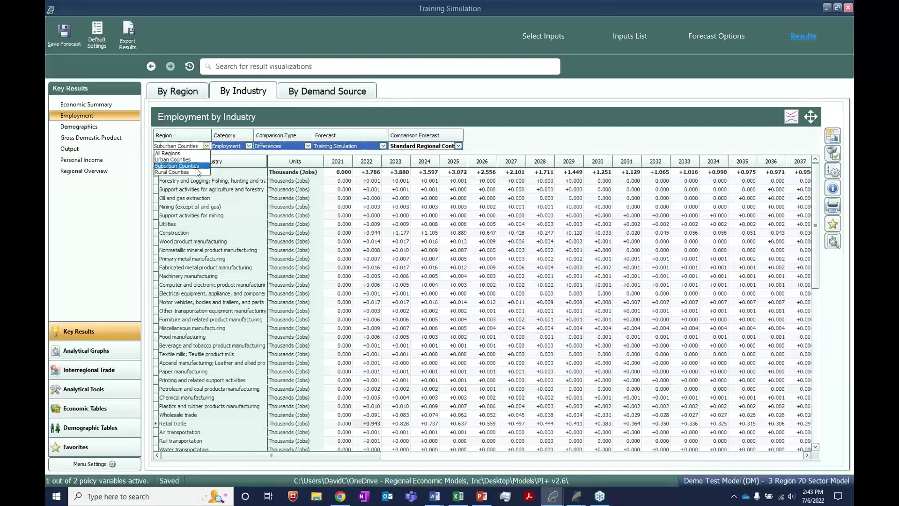
click(197, 173)
click(377, 425)
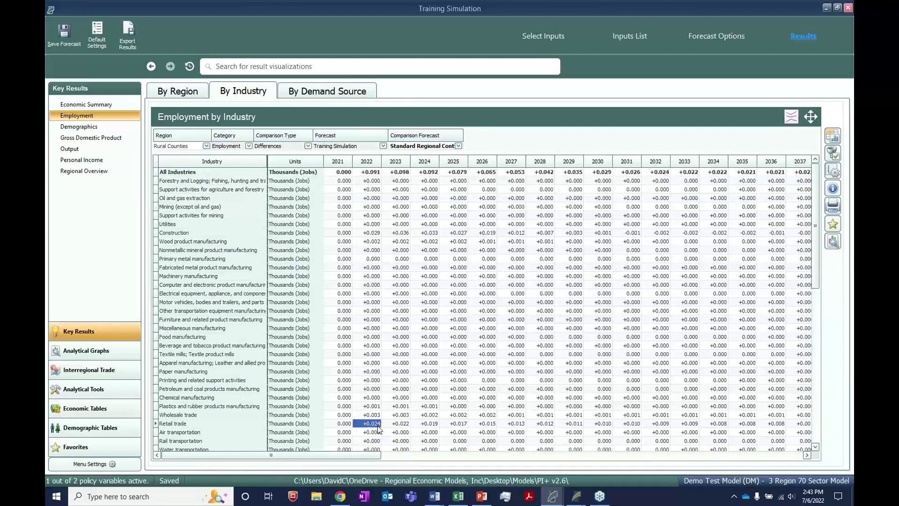
mouse_move(377, 429)
- Set the industry employment table's comparison type to % Change and examine 2022 Retail trade for Rural Counties
click(308, 146)
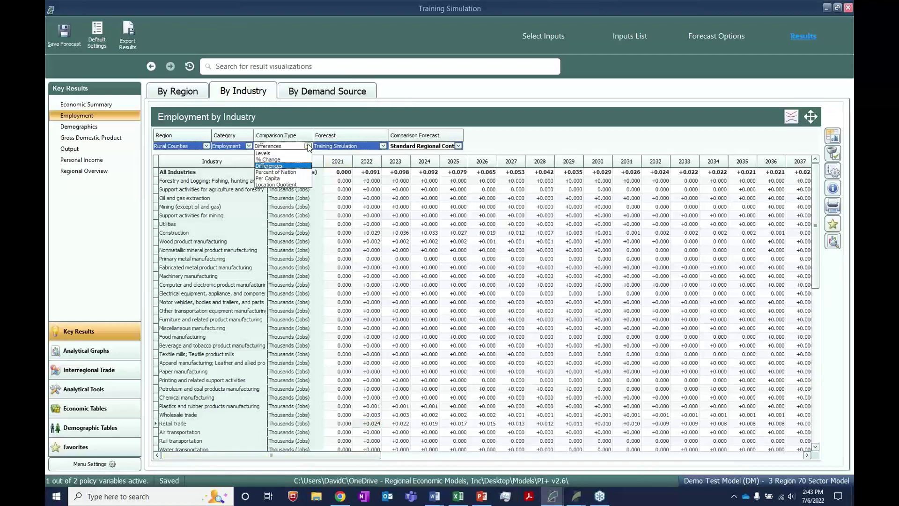
click(292, 160)
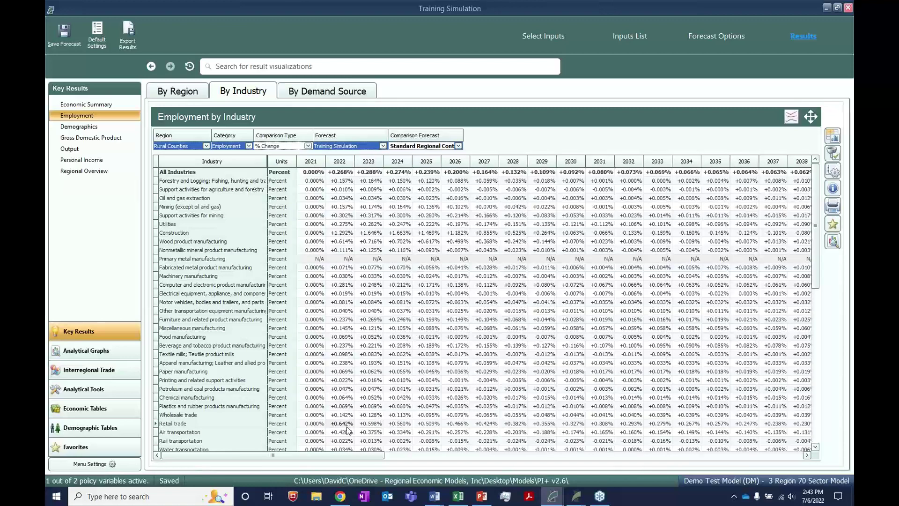
click(342, 424)
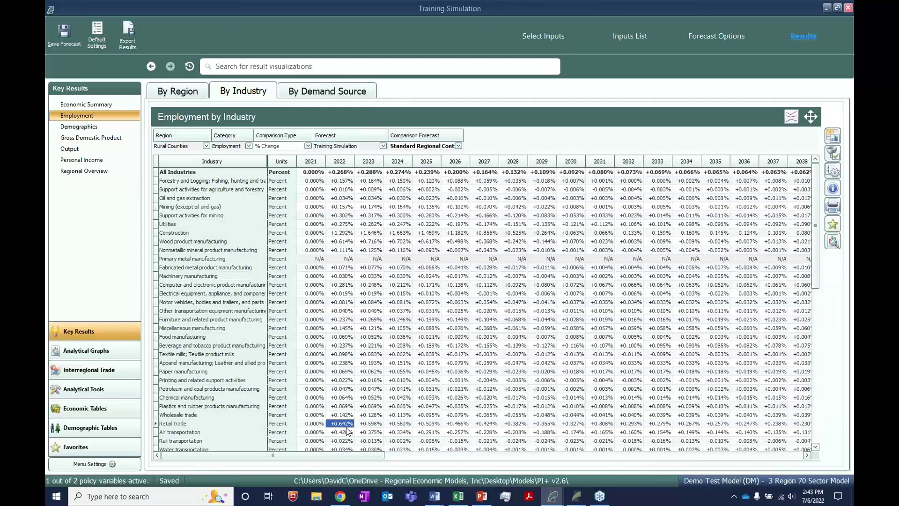
- Set the region to Suburban Counties and examine the percent change details for 2022 Retail trade
click(206, 146)
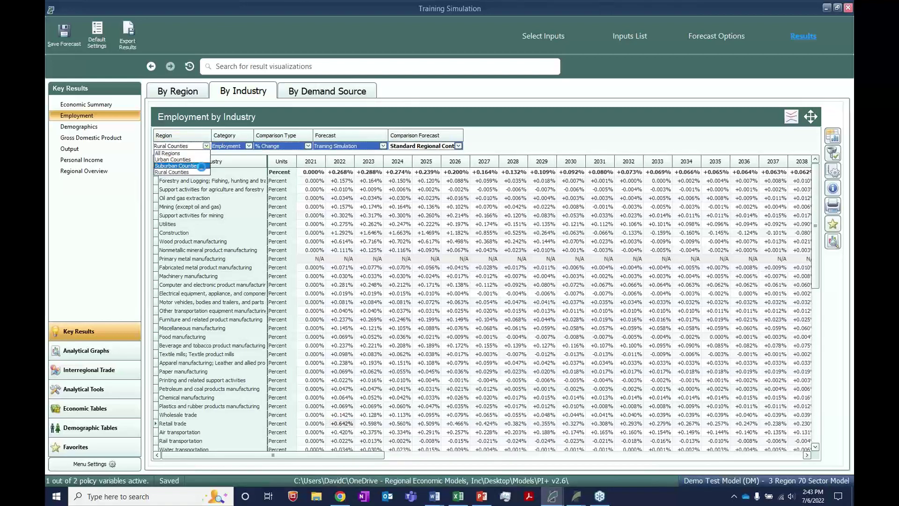
click(199, 164)
click(349, 427)
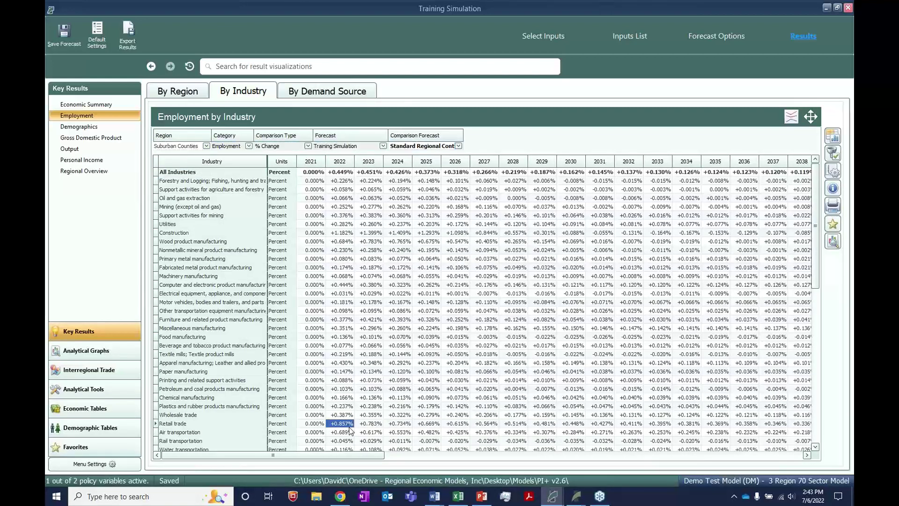
mouse_move(349, 429)
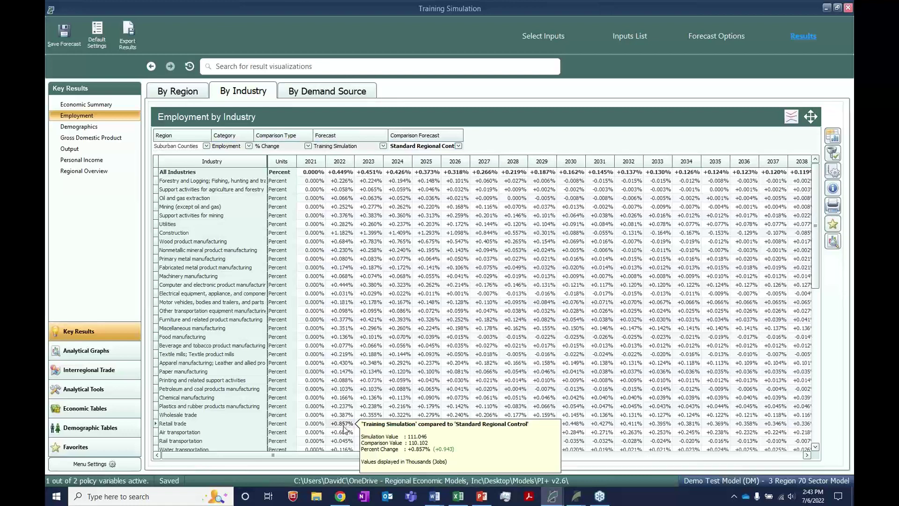
- Set the region to Urban Counties and examine the percent change details for 2022 Retail trade
click(207, 147)
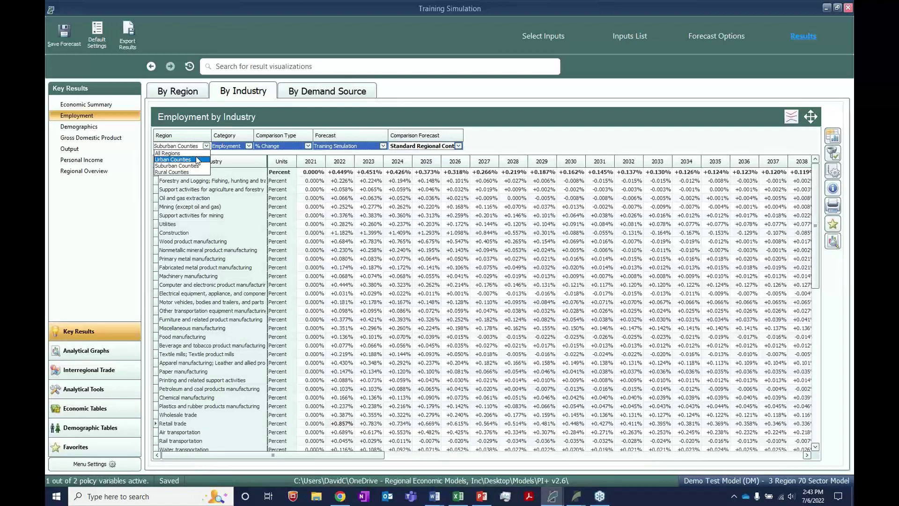
click(197, 159)
click(345, 425)
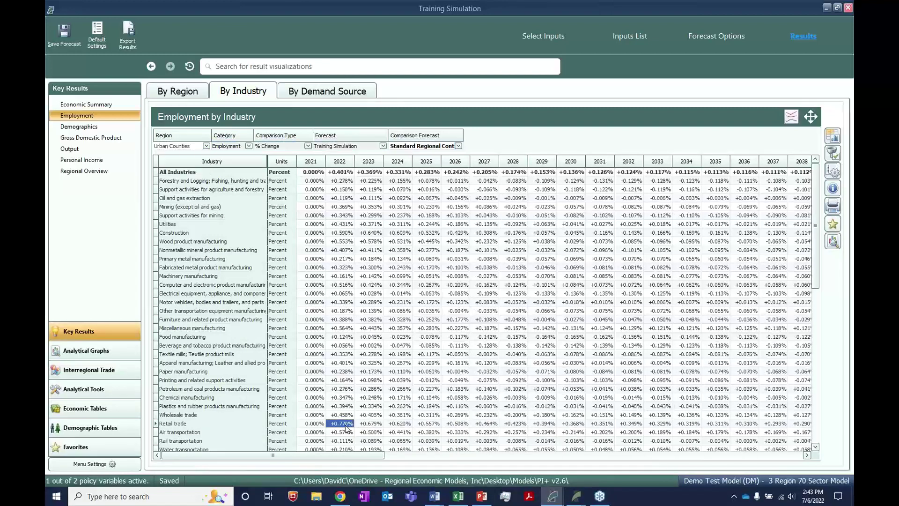
mouse_move(345, 427)
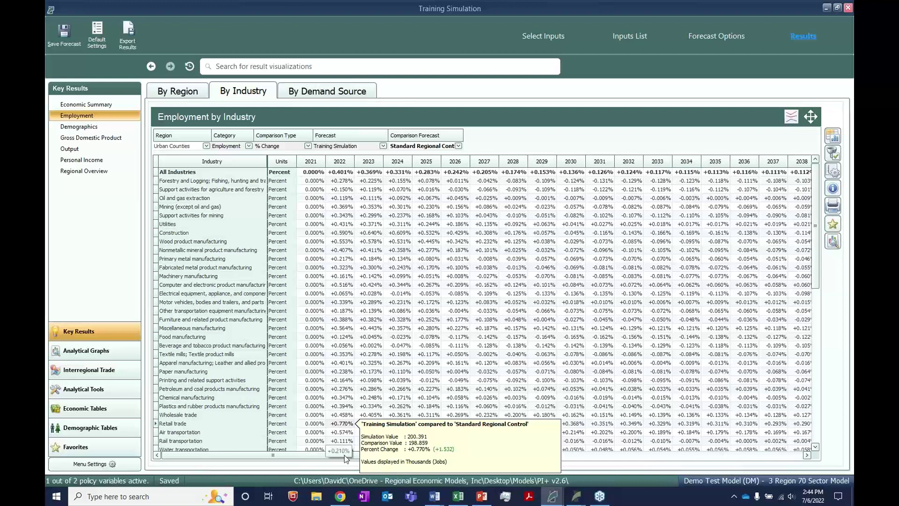
click(345, 424)
- Review the comparison type options, set the displayed forecast to Standard Regional Control, and restore Training Simulation
click(308, 146)
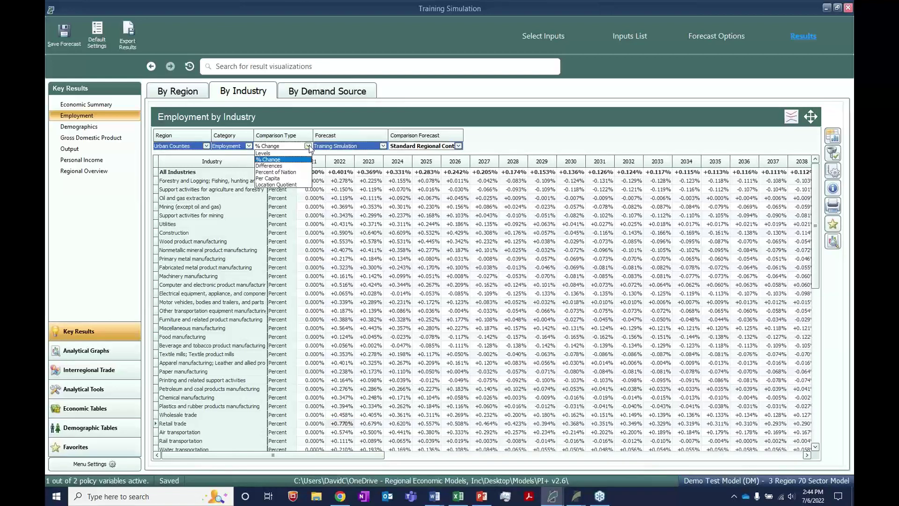
click(383, 145)
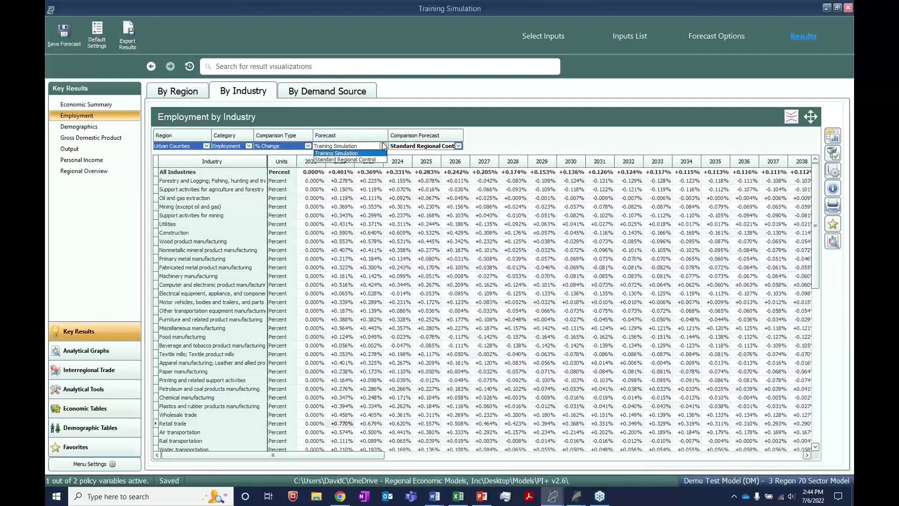
click(383, 145)
click(383, 146)
click(372, 159)
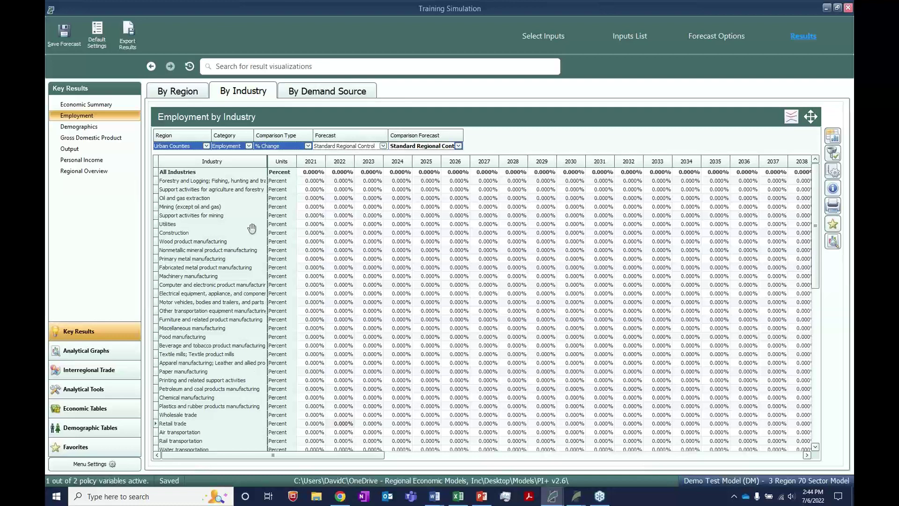
click(383, 146)
click(356, 153)
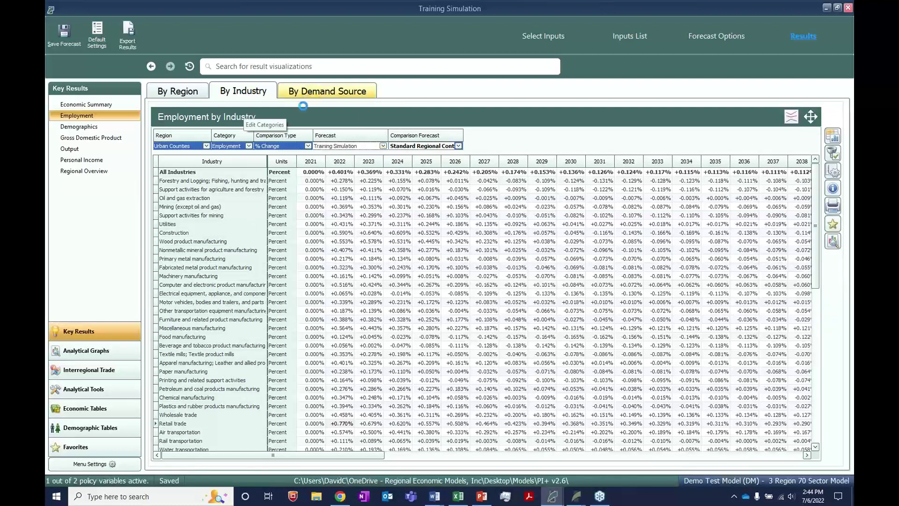
- View the employment results by demand source and the interregional Trade Flows table
click(294, 94)
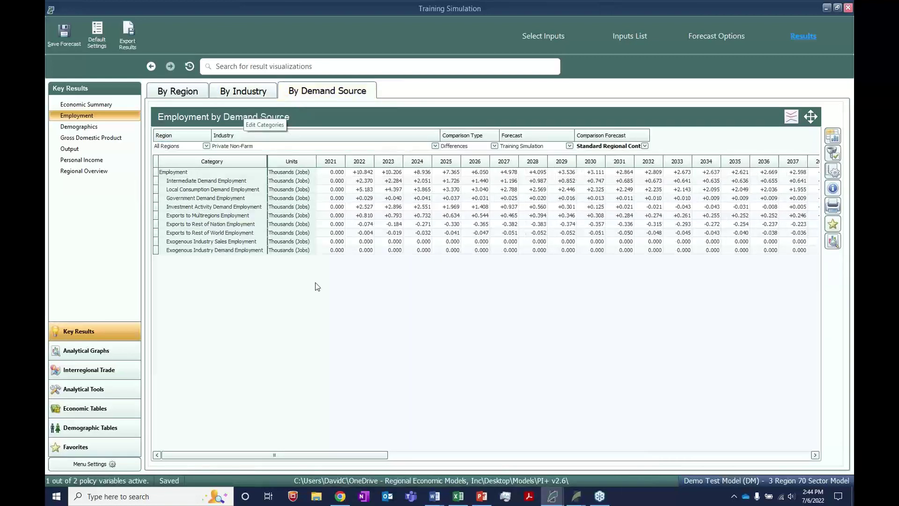
click(105, 370)
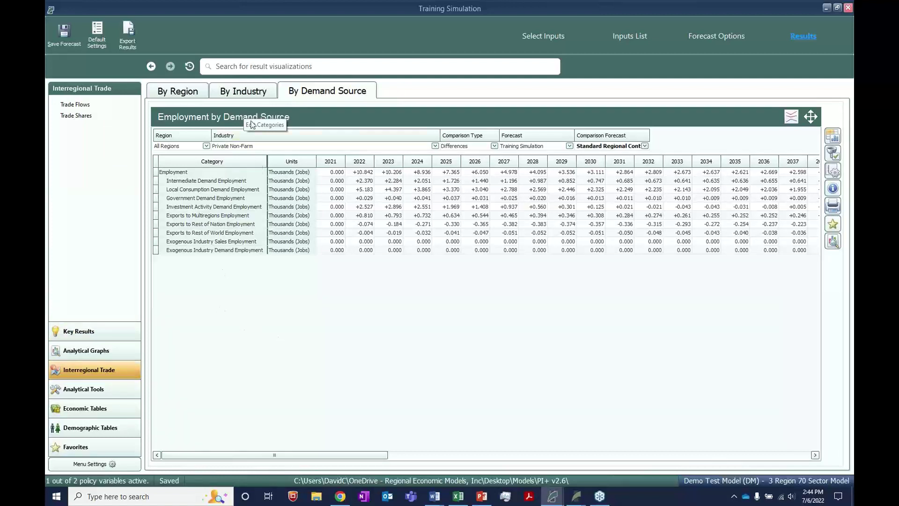
click(86, 387)
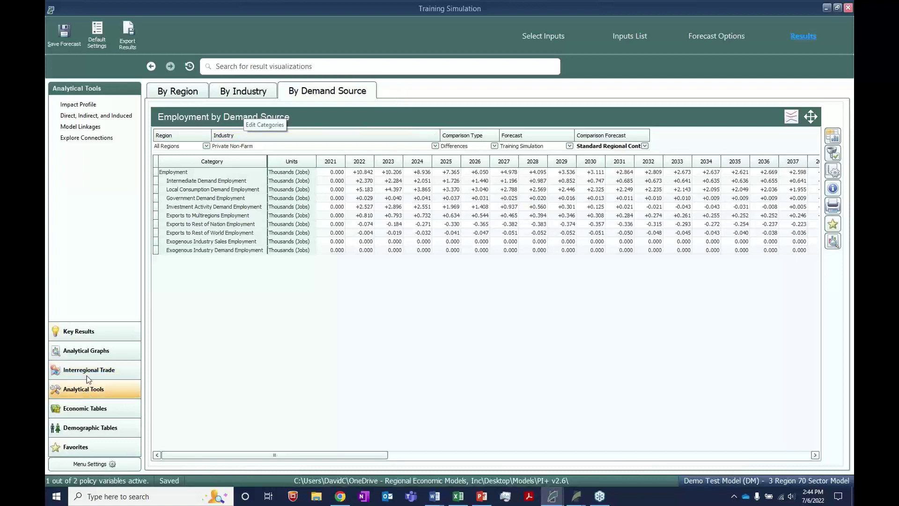
click(90, 372)
click(75, 104)
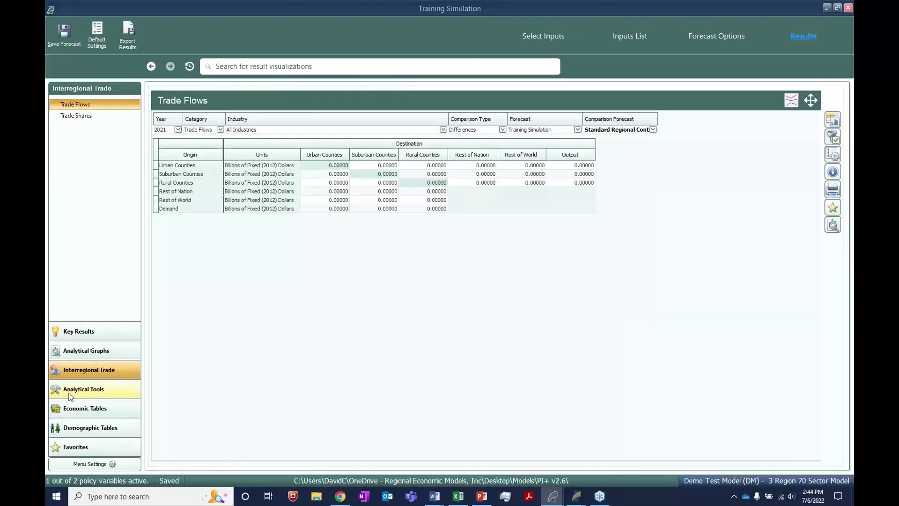
- Return to the Economic Summary results and close the Training Simulation forecast
click(81, 331)
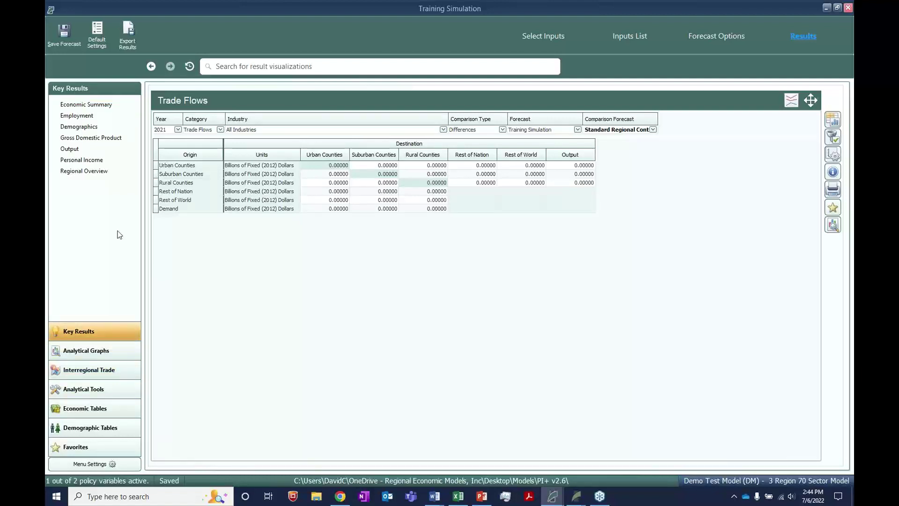
click(108, 103)
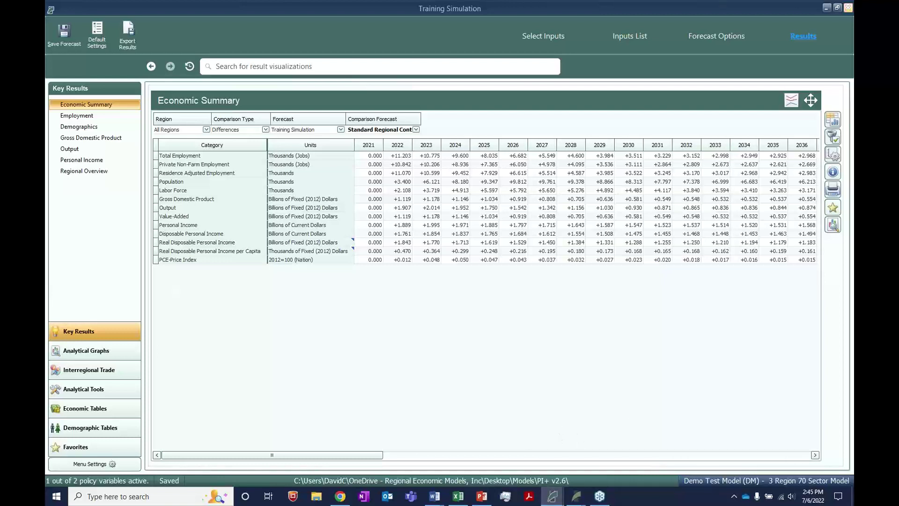
click(848, 10)
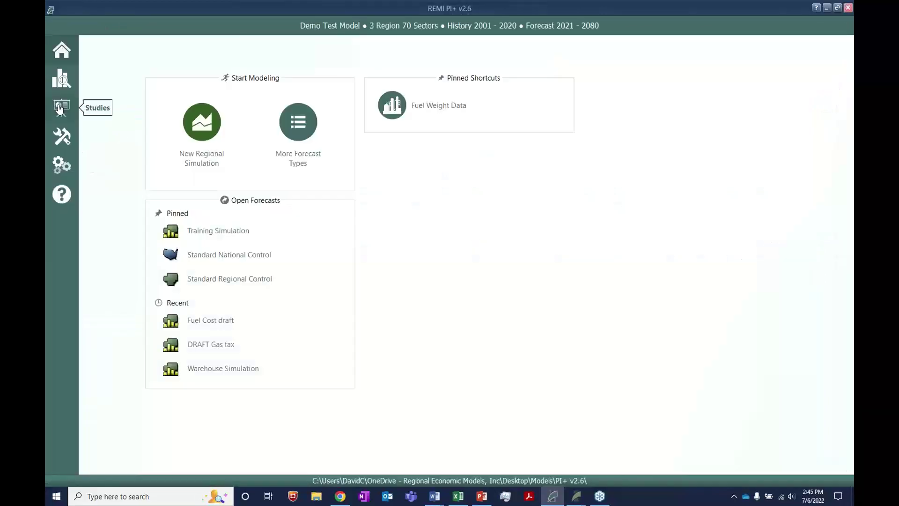
- Open the Studies list, switch to the Tax-PI v2.5 studies and select Forecast Ranking Study 2
click(60, 108)
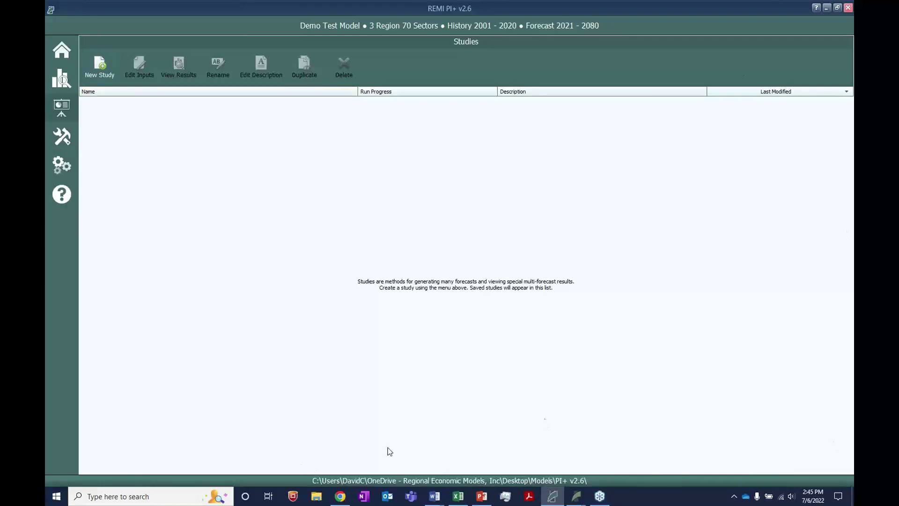
click(576, 499)
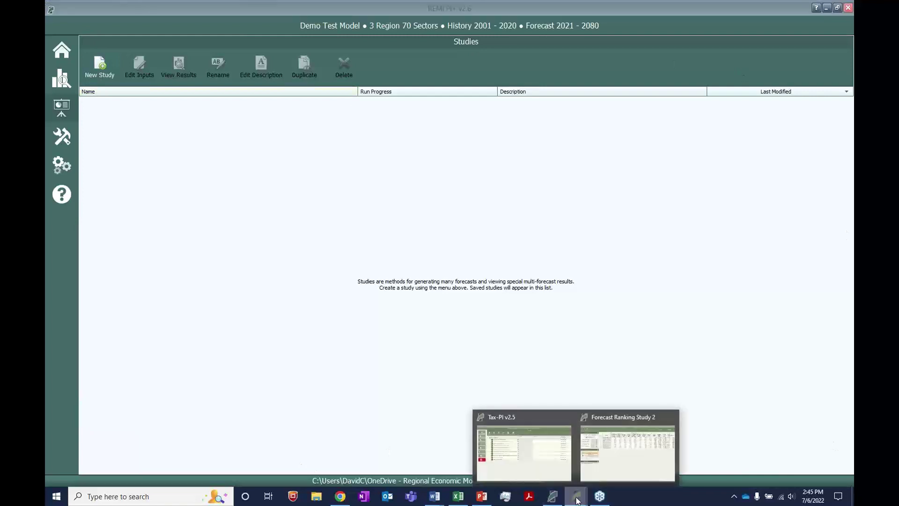
click(538, 440)
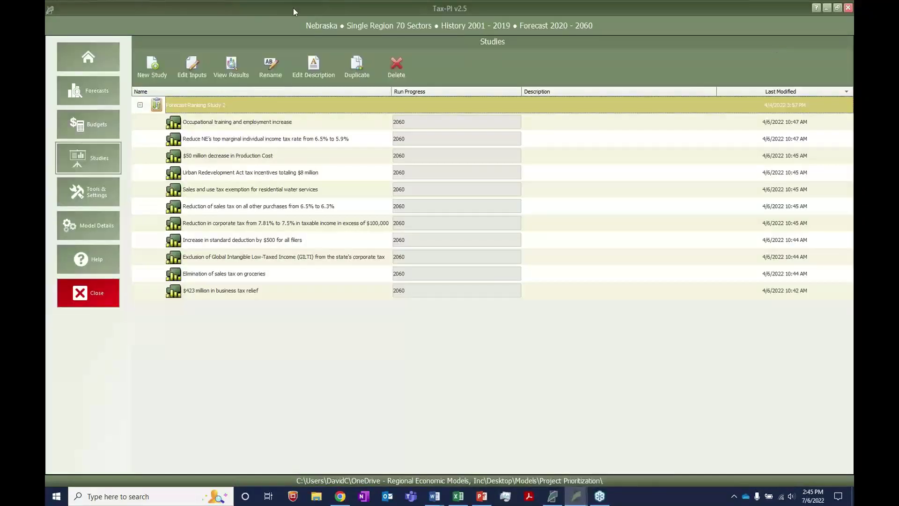
click(102, 169)
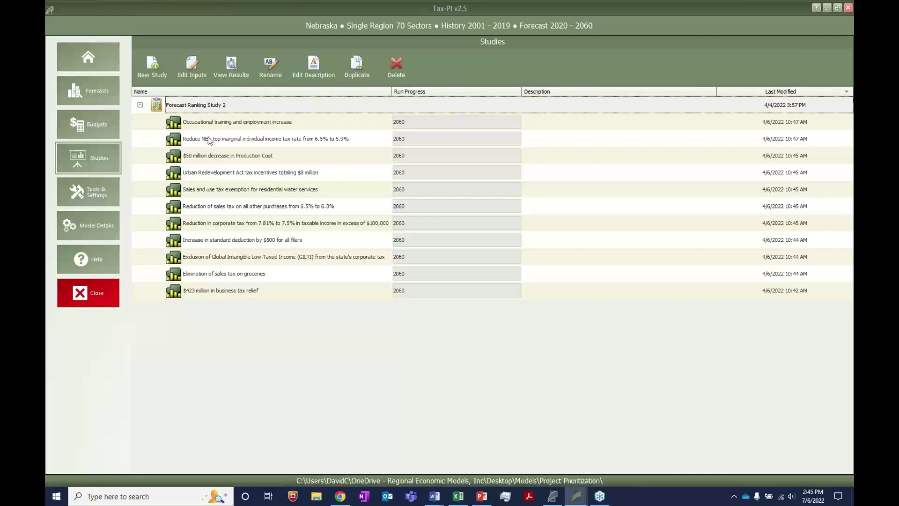
click(210, 108)
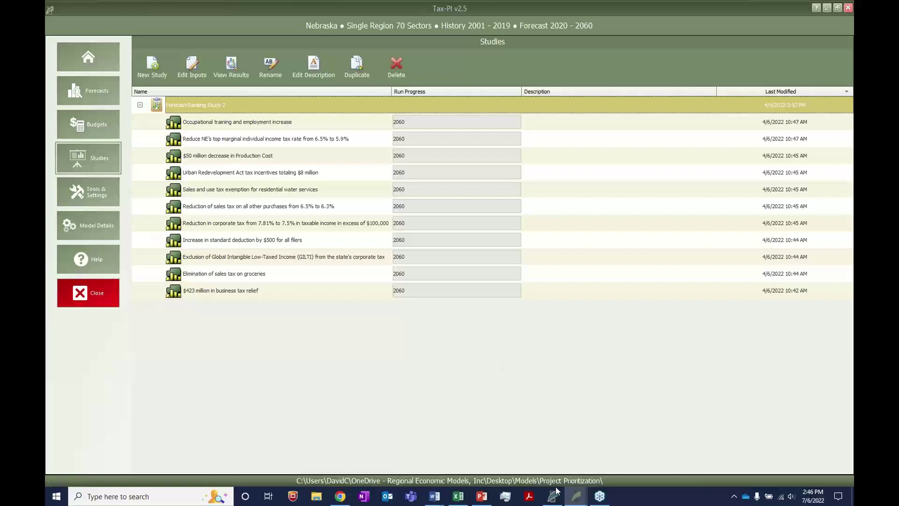
- Examine the Occupational training forecast in the Forecast Ranking Study 2 results and return to the Tax-PI studies list
mouse_move(576, 496)
click(625, 468)
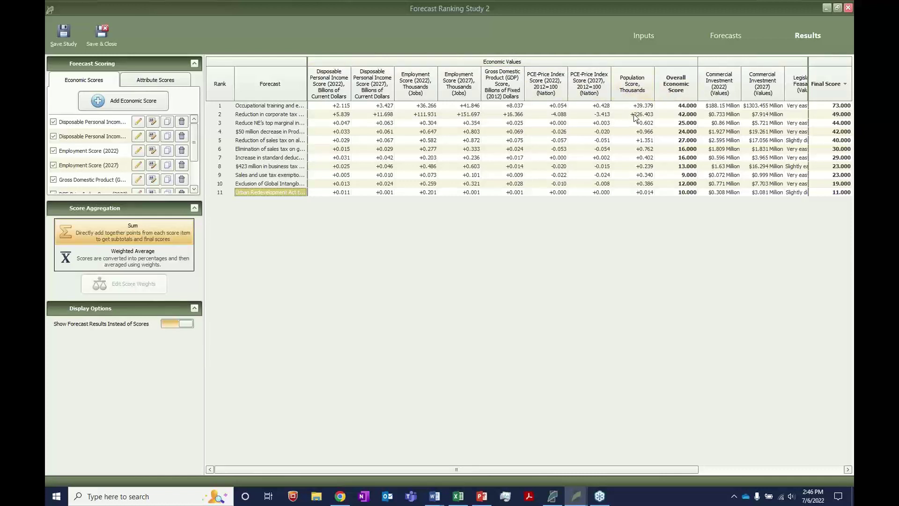
click(261, 106)
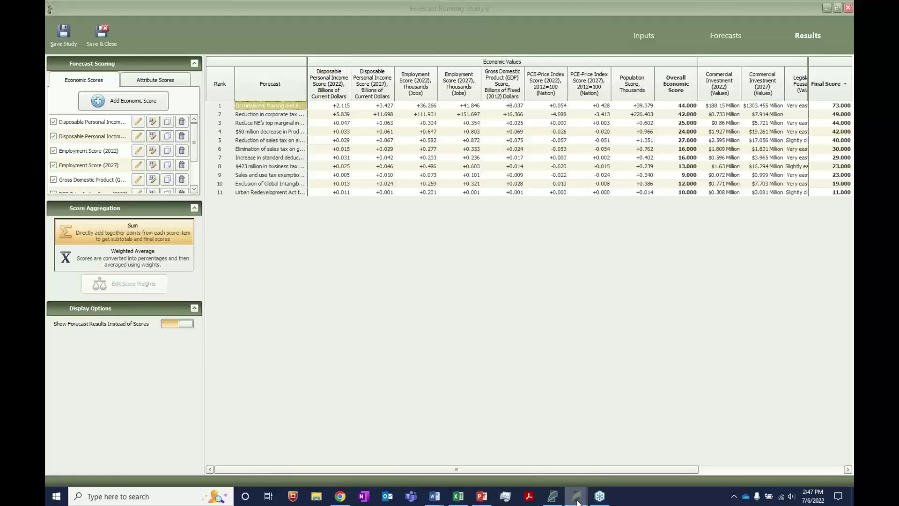
mouse_move(576, 496)
click(518, 443)
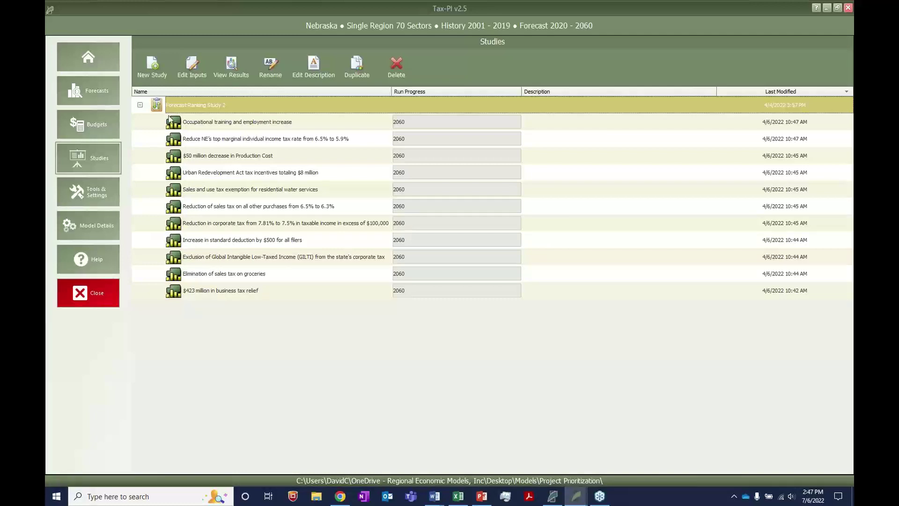
- Bring up the Forecast Ranking Study 2 results window
click(580, 497)
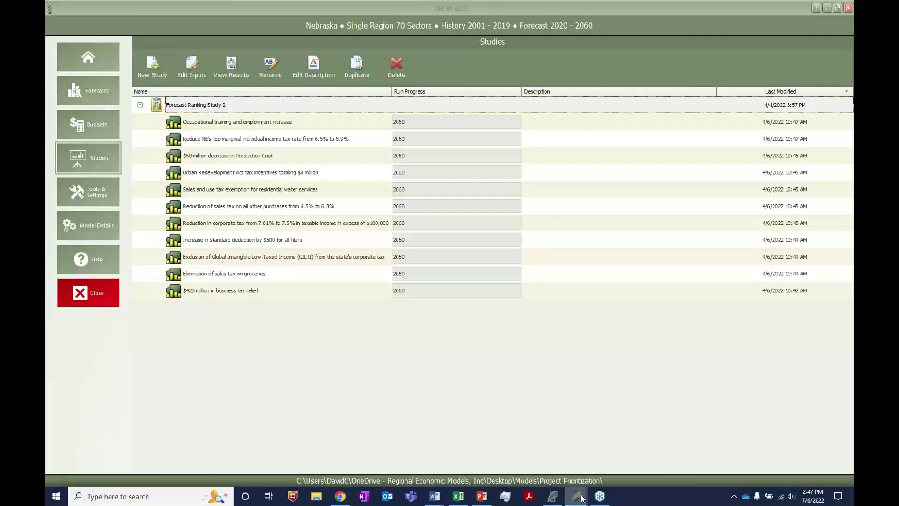
click(630, 445)
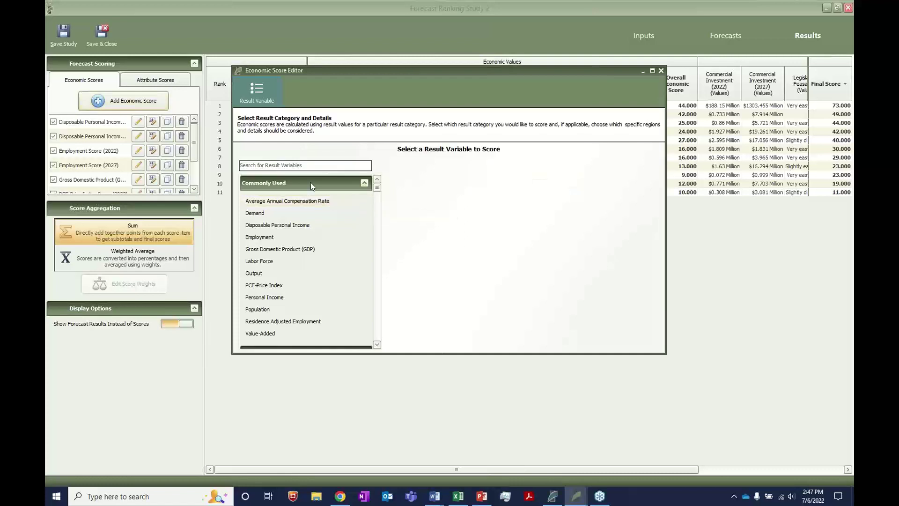
- Try a value-based economic score for Demand with a fixed result value range, and discard it unfinished
click(303, 213)
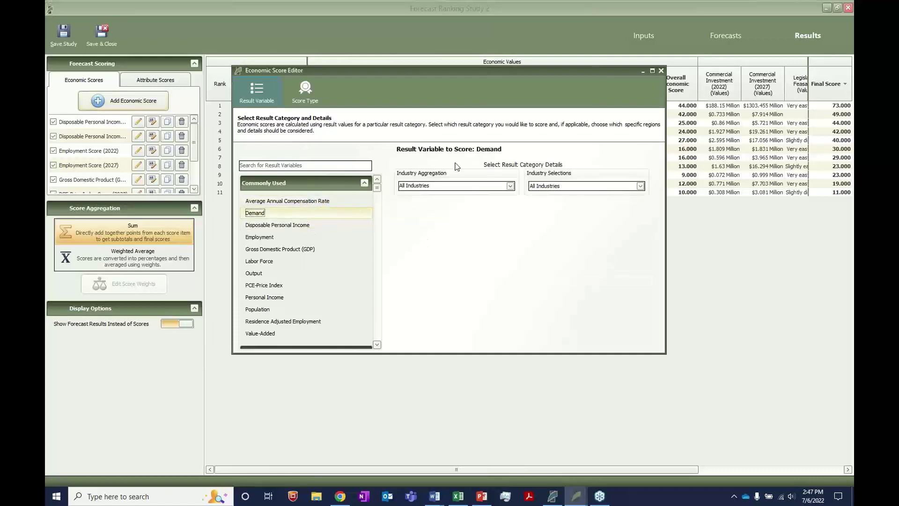
click(311, 96)
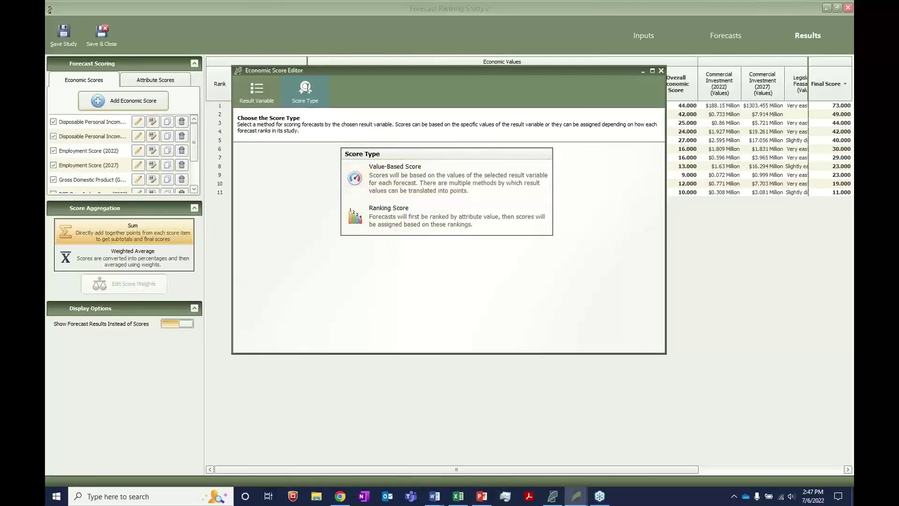
click(377, 180)
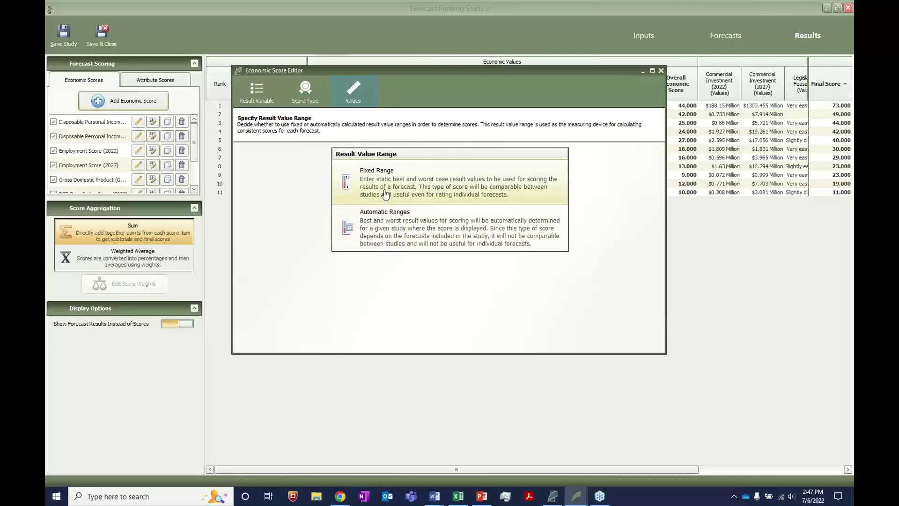
click(384, 193)
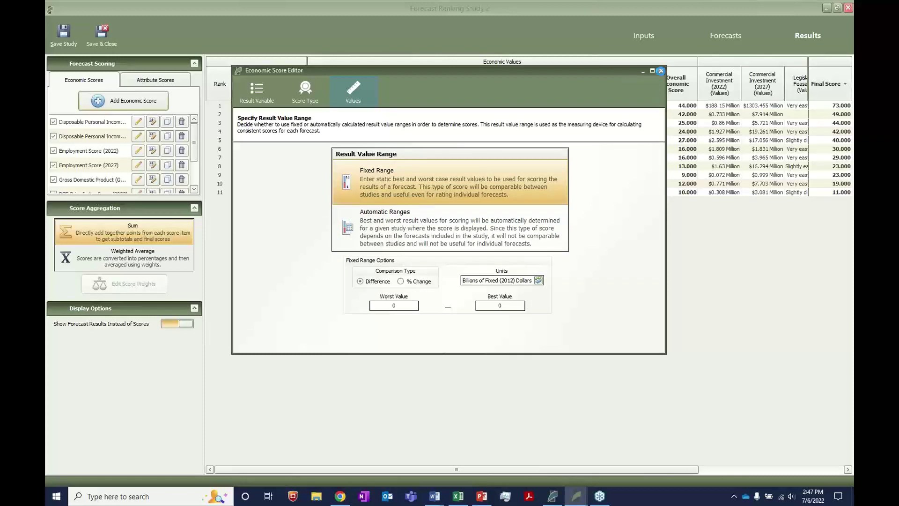
click(660, 70)
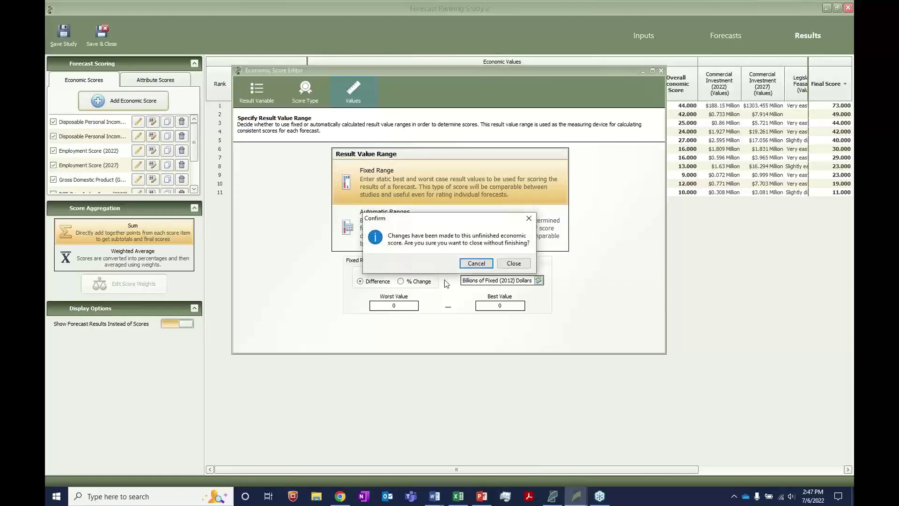
click(501, 263)
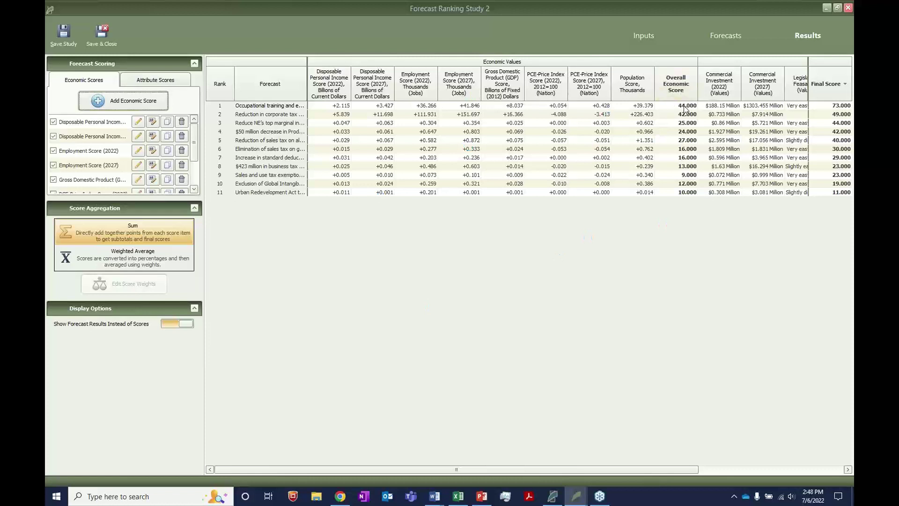
- Examine the overall economic, overall attribute and final scores of the top-ranked Occupational training forecast
click(670, 109)
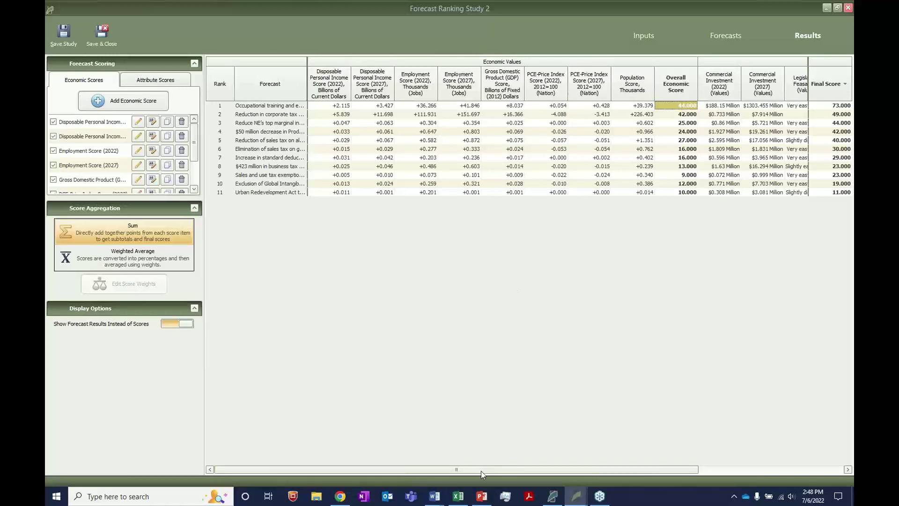
drag(481, 470, 638, 467)
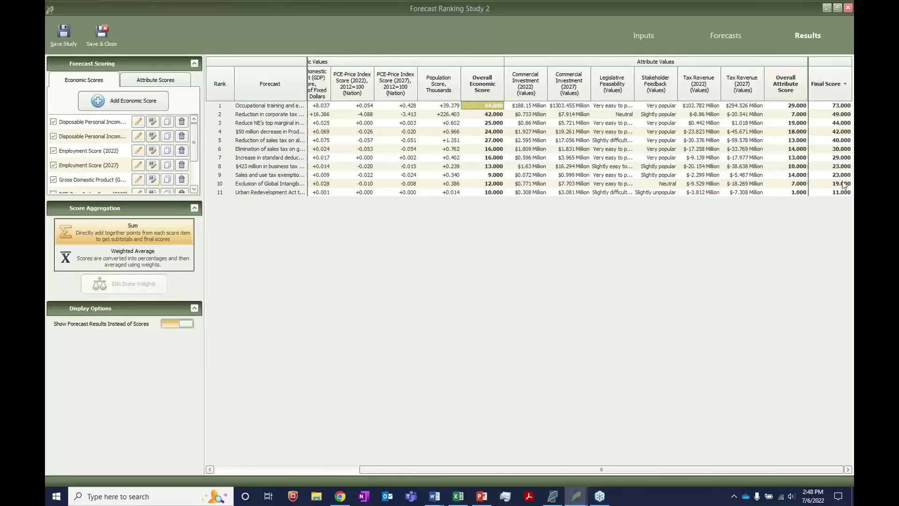
click(841, 106)
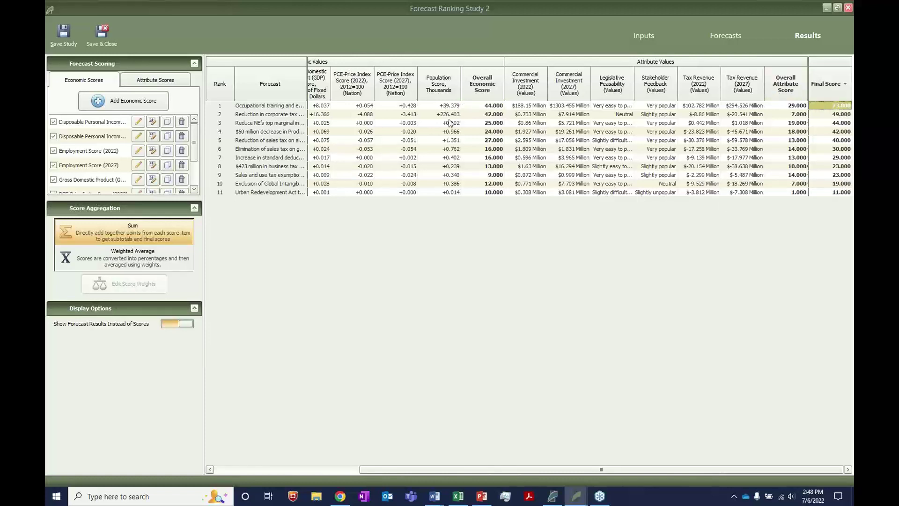
click(798, 107)
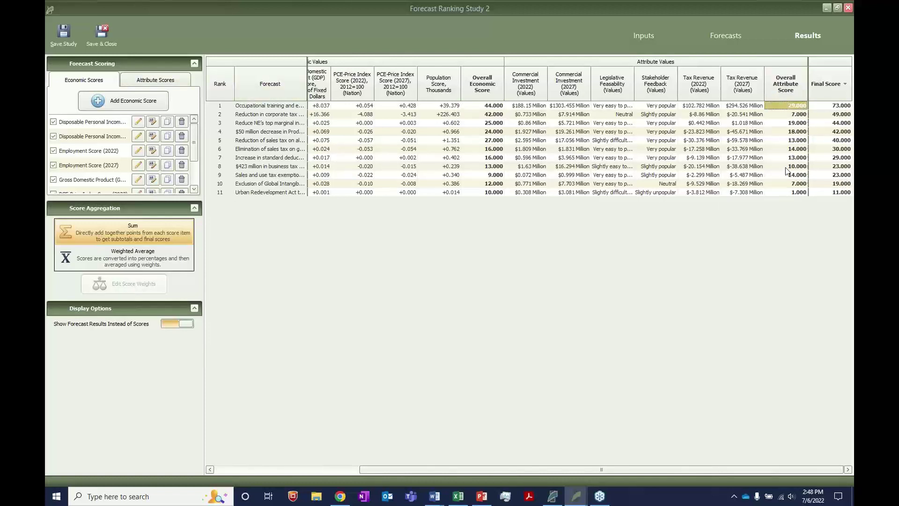
click(484, 107)
click(783, 107)
click(470, 107)
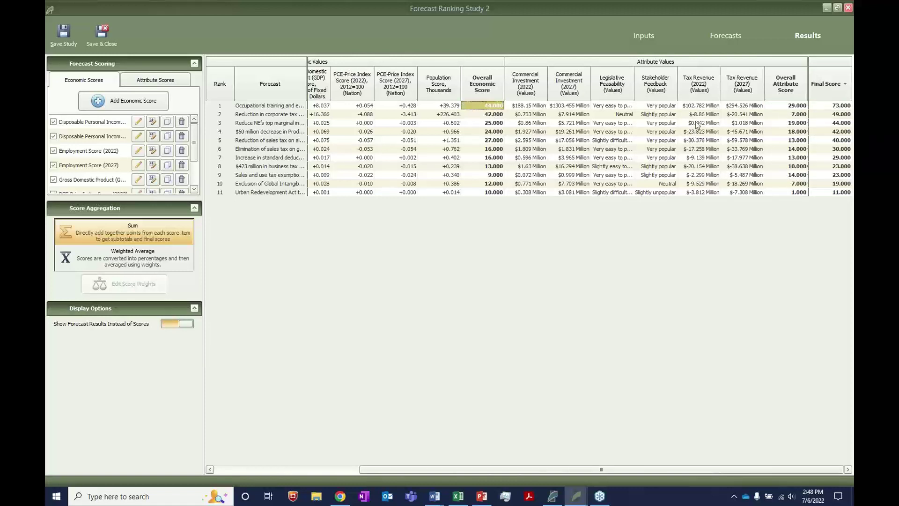
click(796, 108)
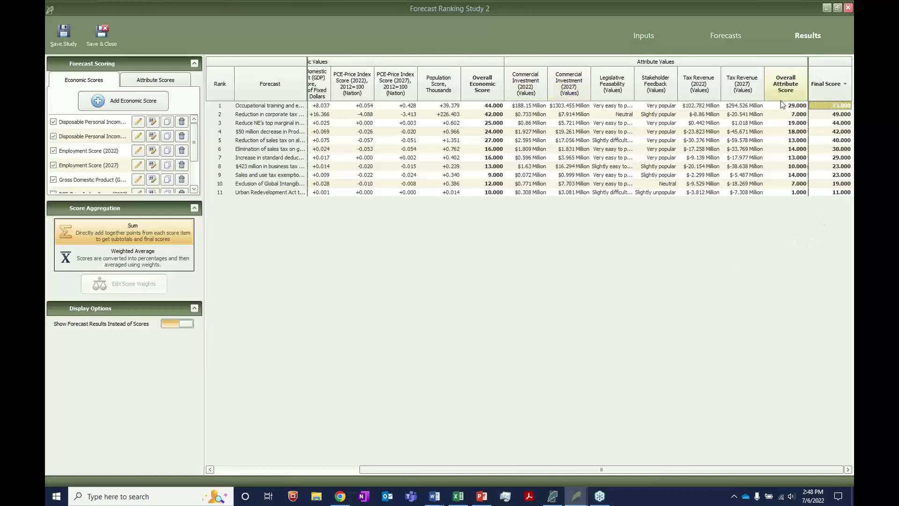
- Switch to REMI PI+ v2.6, view the available new study types and dismiss the choice
click(552, 496)
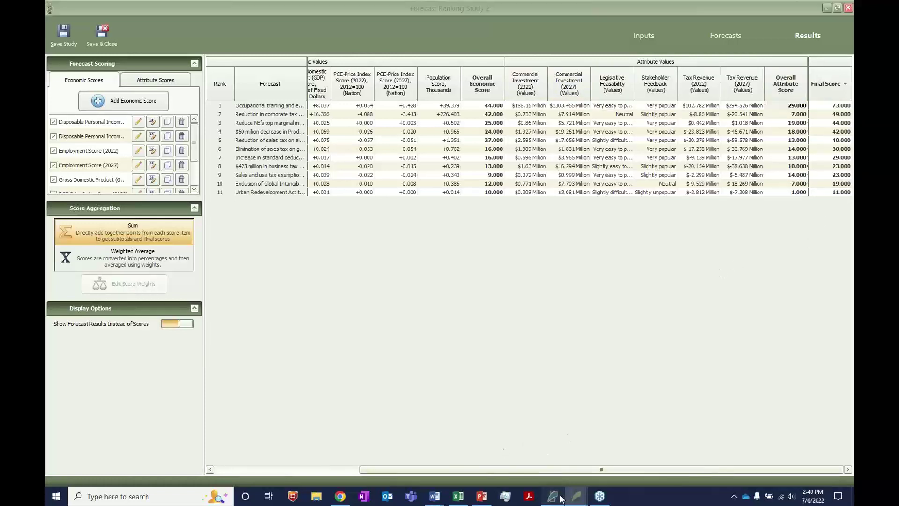
click(89, 69)
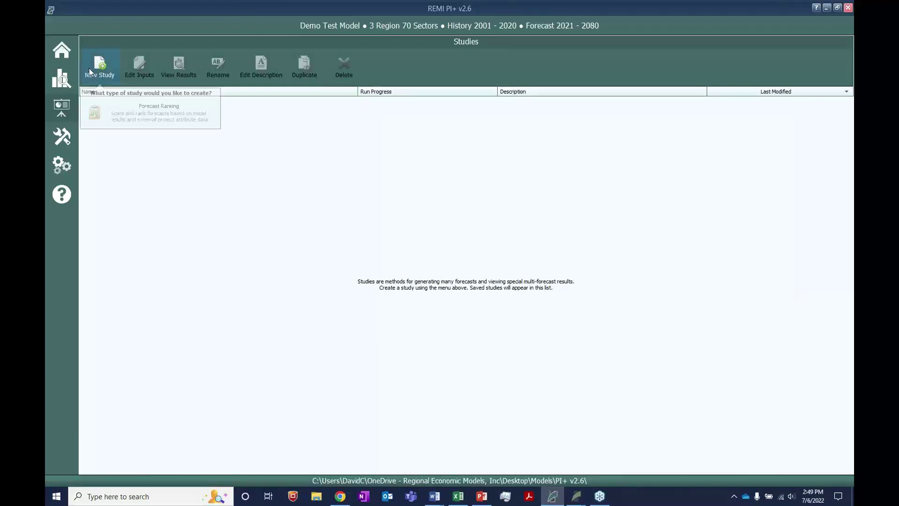
click(165, 135)
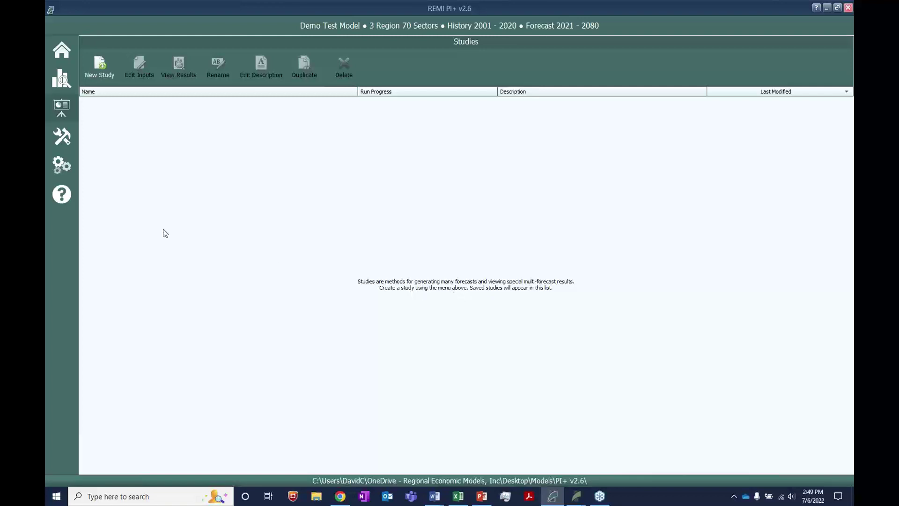
- View the model details page with its model data, regions, parameters and concept lists, and return to the home page
click(65, 164)
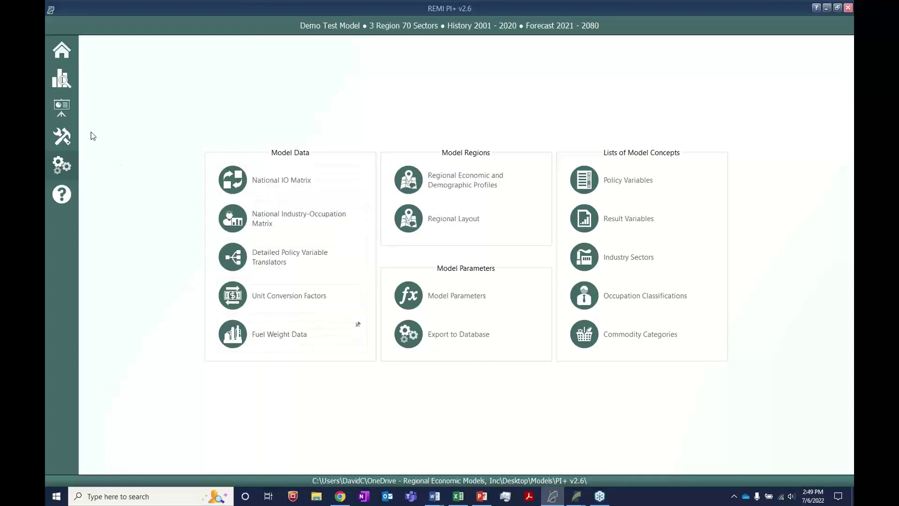
click(61, 80)
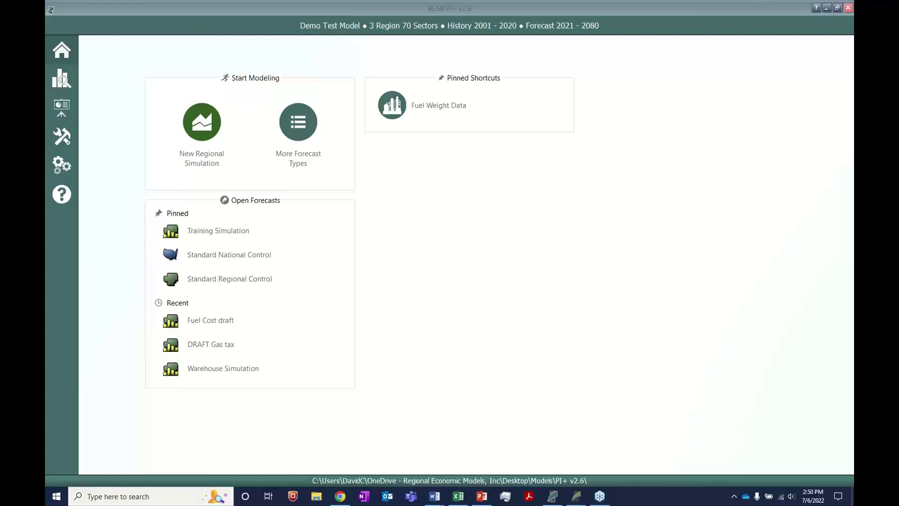
click(648, 238)
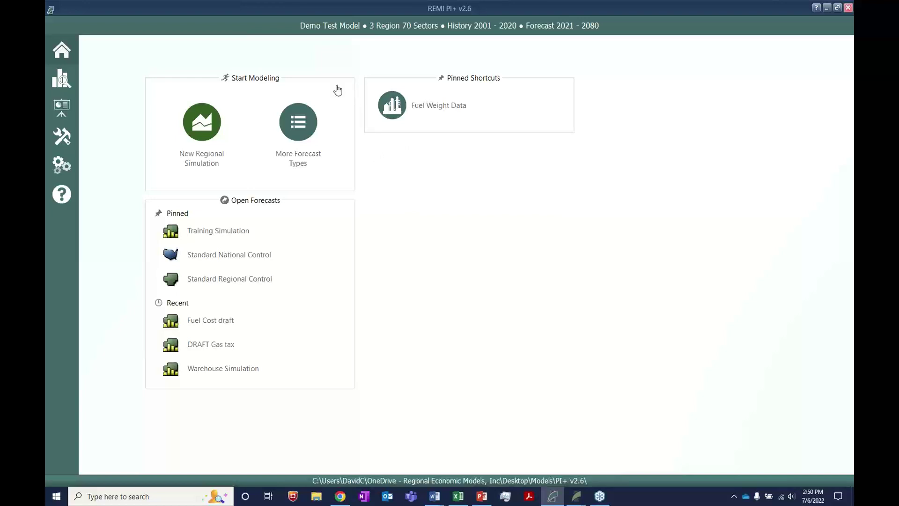
- Start a new regional simulation, search its policy variables for "commuter" and choose the Commuter Earnings variable
click(192, 119)
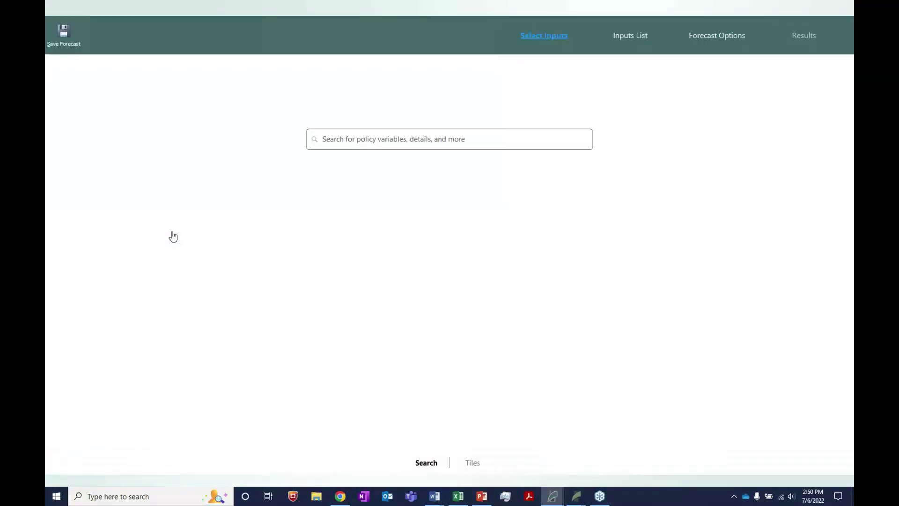
click(334, 143)
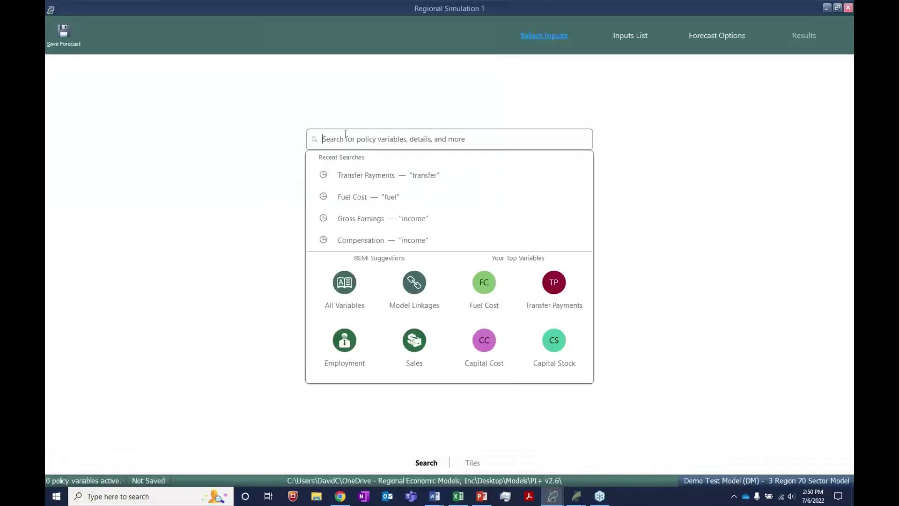
text(commuter)
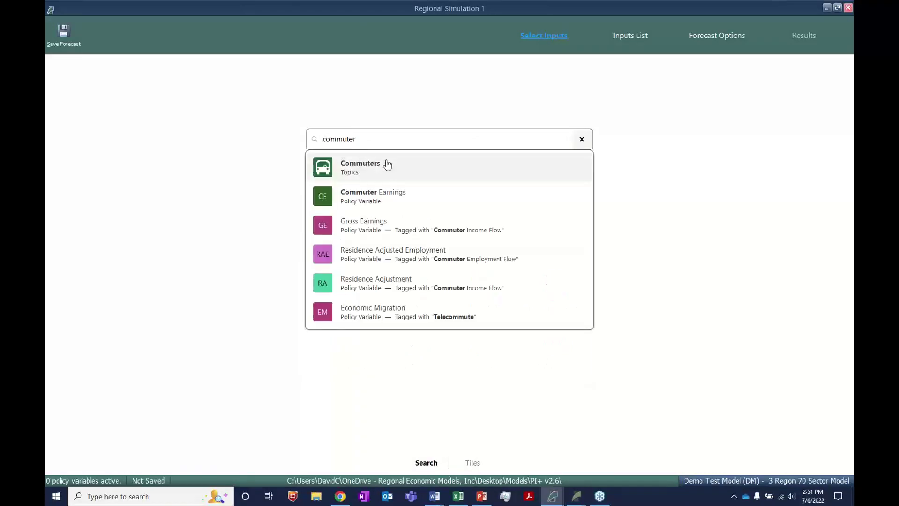
click(405, 188)
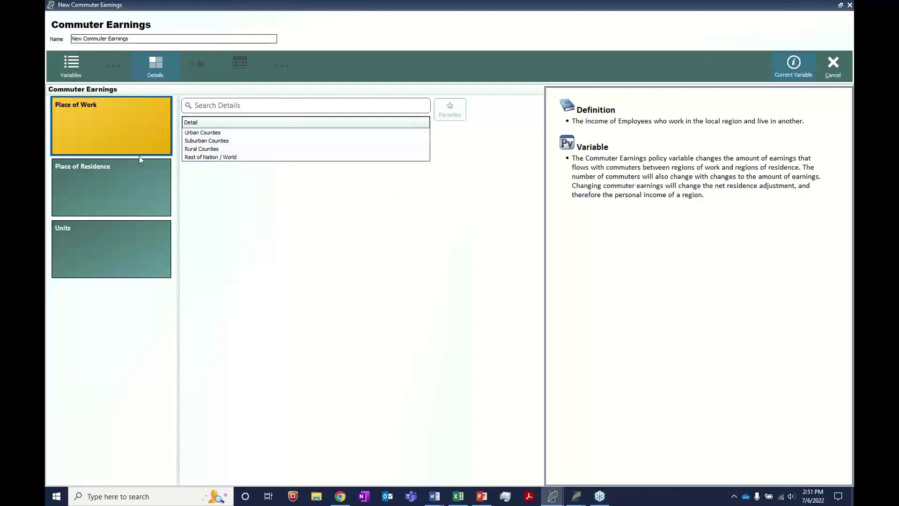
- Set the Commuter Earnings variable's place of work to Rest of Nation / World
click(248, 158)
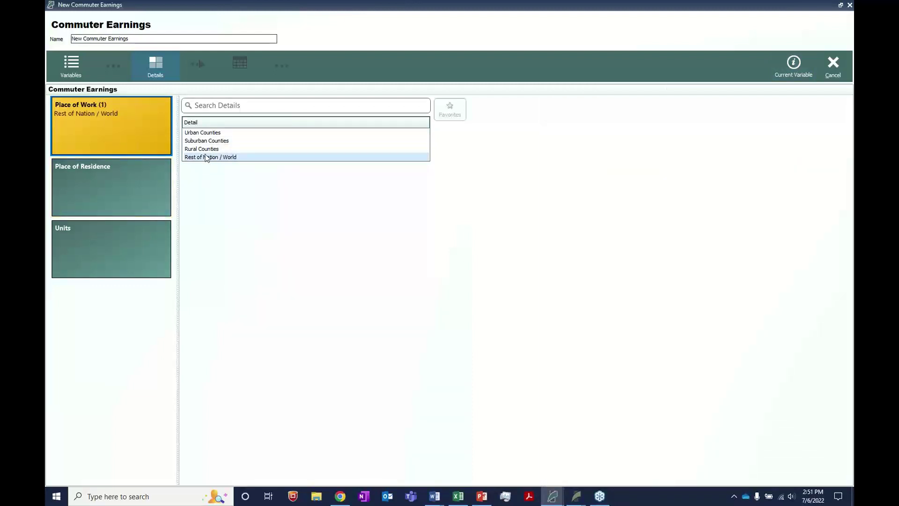